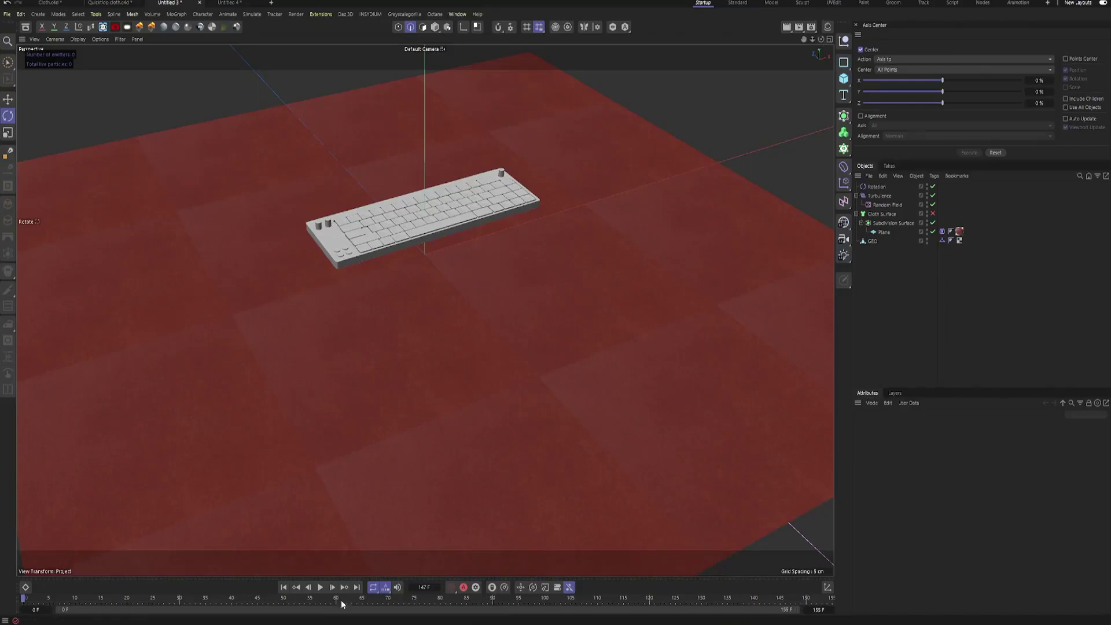
Play the cloth simulation to frame 140, frame the keyboard from above, and select GEO
click(320, 587)
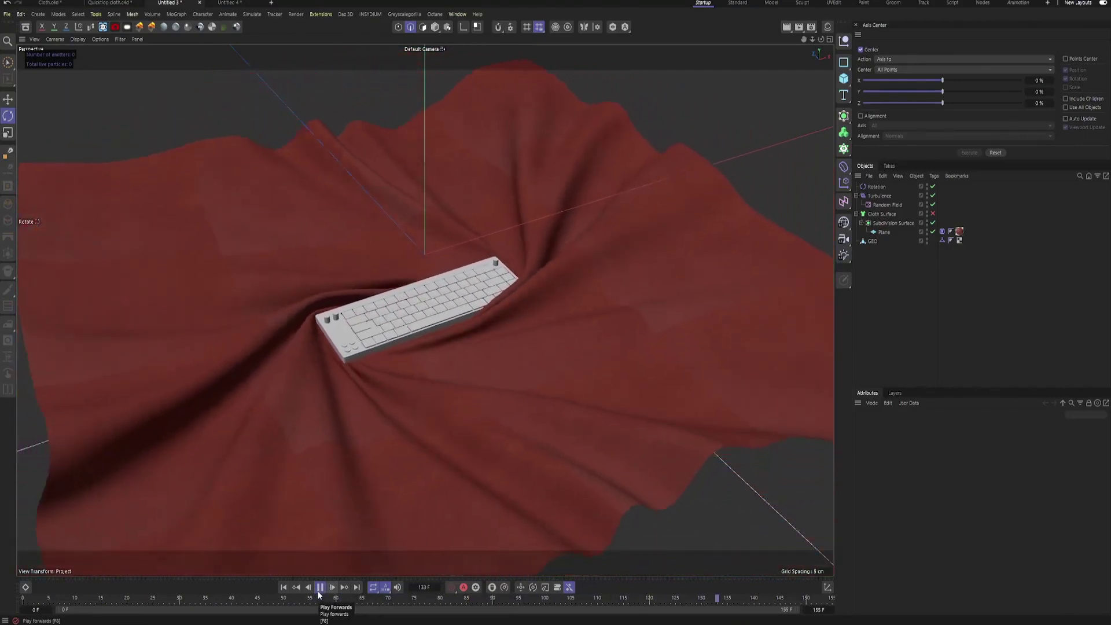
click(321, 589)
mouse_move(813, 40)
mouse_down()
mouse_move(860, 39)
mouse_move(822, 64)
mouse_move(823, 87)
mouse_move(822, 30)
mouse_move(822, 49)
mouse_up()
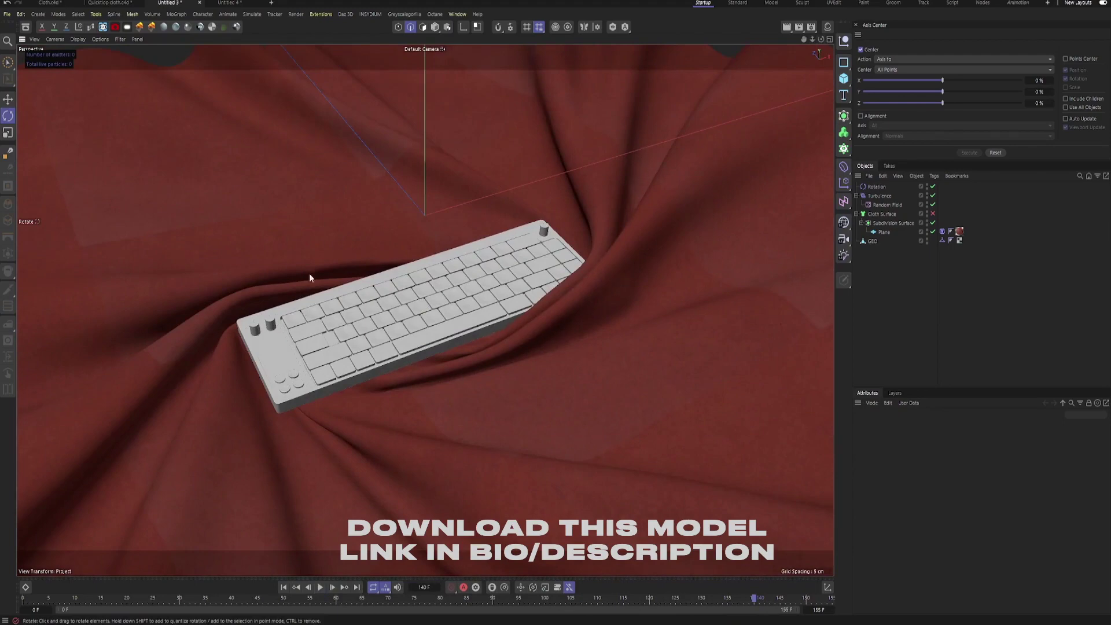
mouse_move(816, 42)
mouse_down()
mouse_move(810, 70)
mouse_move(810, 44)
mouse_move(836, 35)
mouse_up()
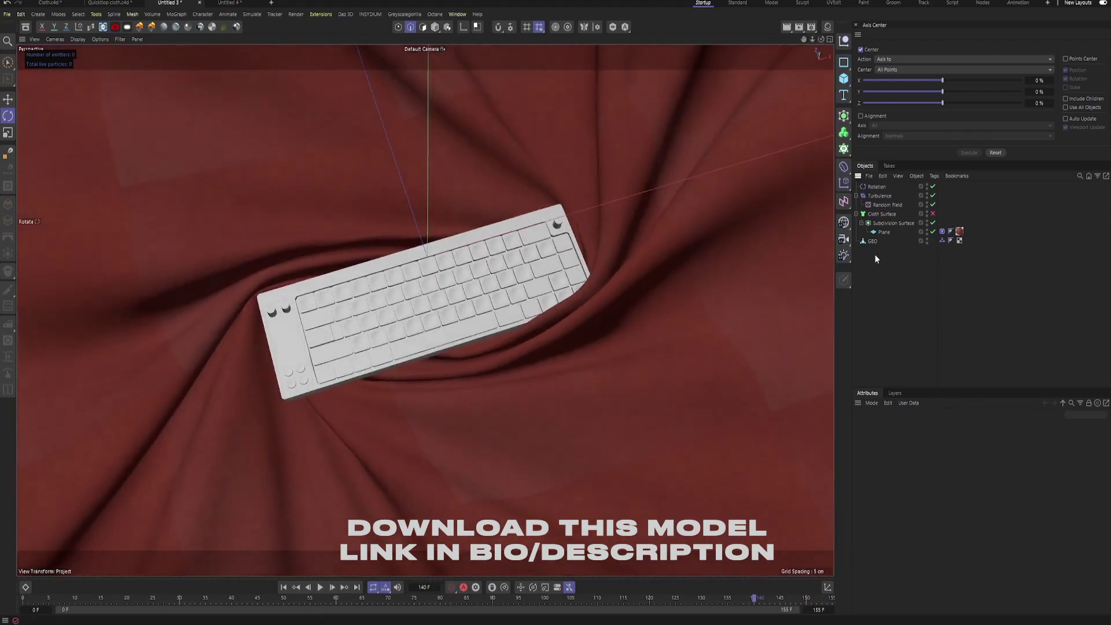
click(873, 241)
Paste GEO into a new document and delete its Collider tag
click(271, 3)
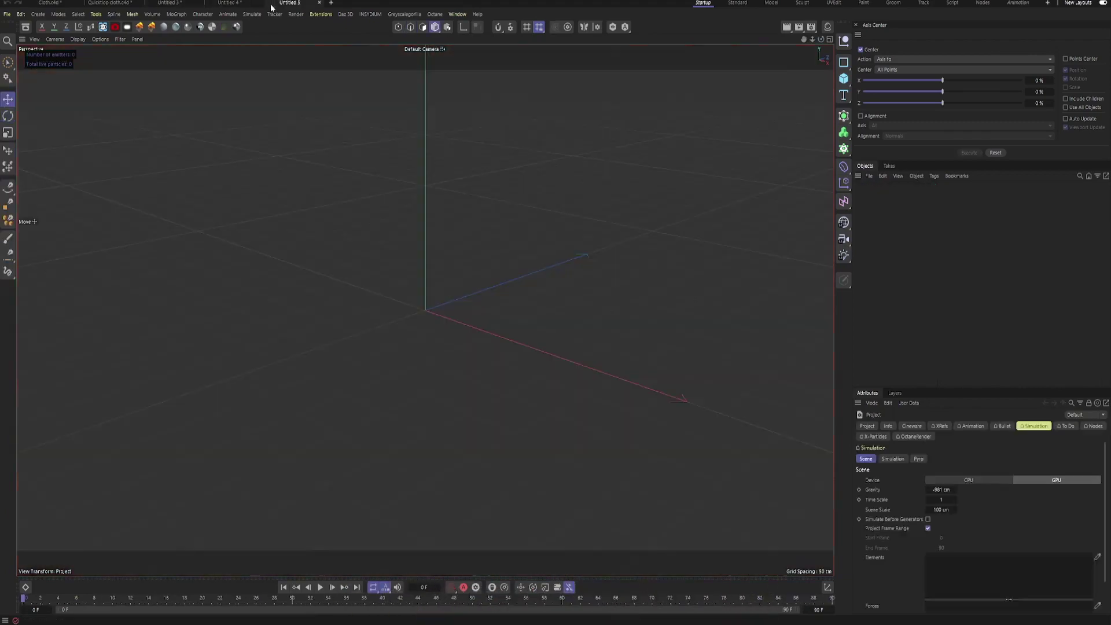
key(ctrl+v)
click(910, 214)
click(906, 186)
key(Delete)
click(868, 186)
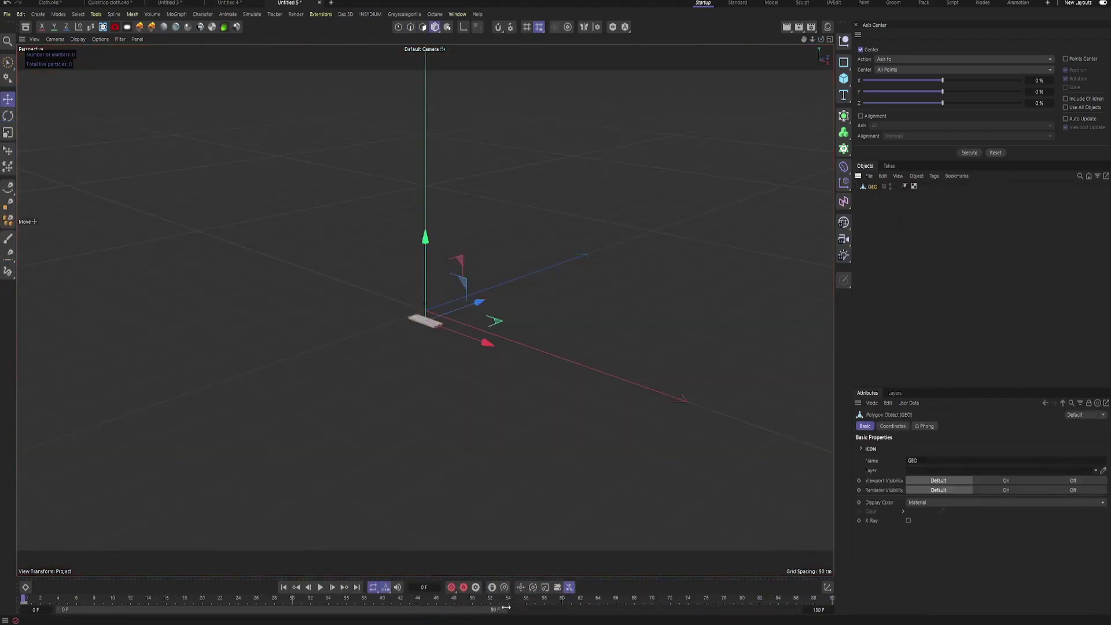
Extend the timeline to 150 frames and delete the keyframe at frame 150
drag(507, 609, 821, 597)
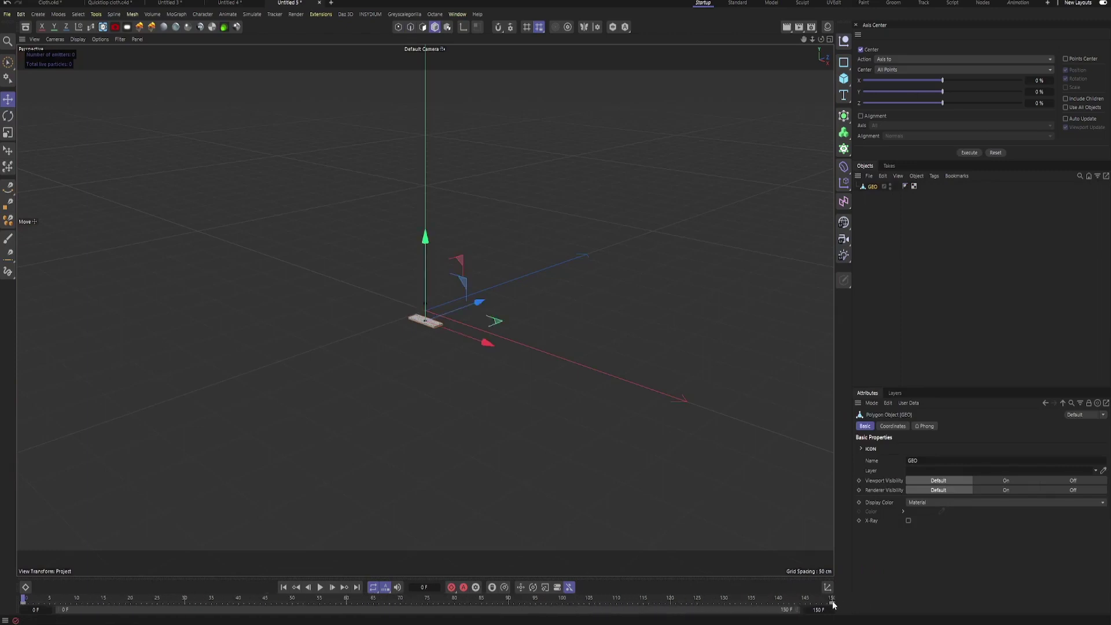
click(833, 603)
key(Delete)
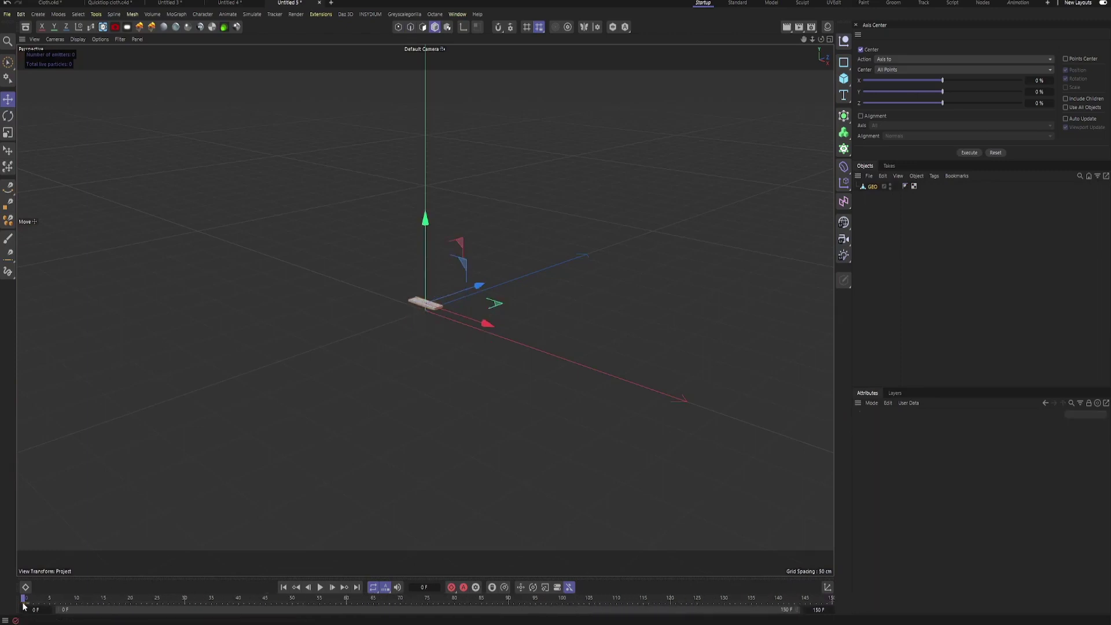
click(920, 300)
Hide the workplane grid through the viewport Filter menu and reframe the keyboard
scroll(421, 314, up, 5)
click(120, 39)
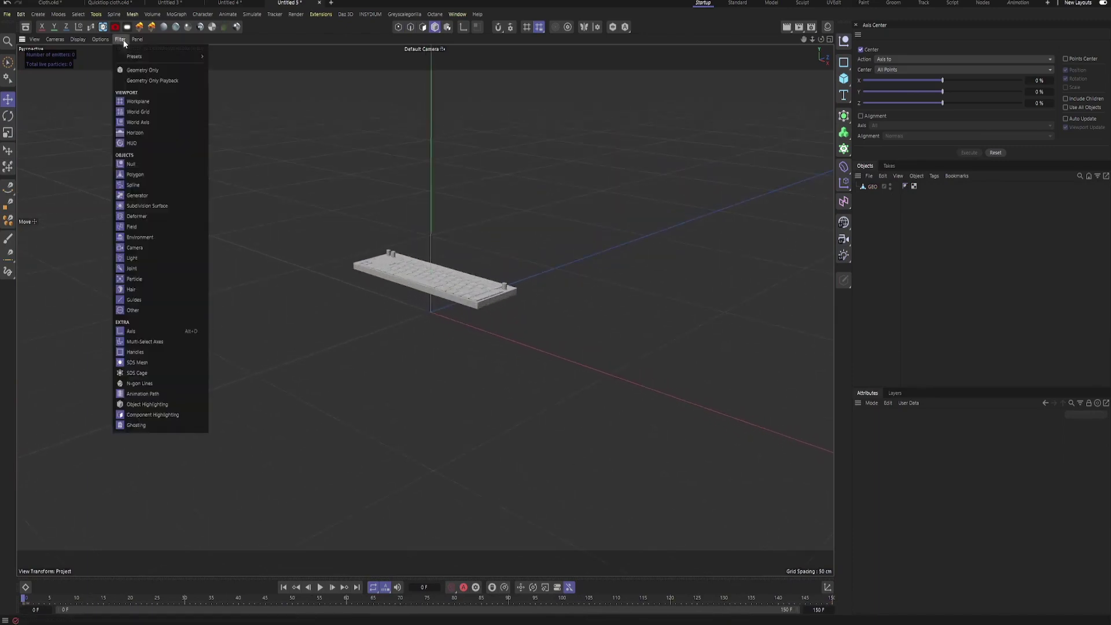
click(147, 100)
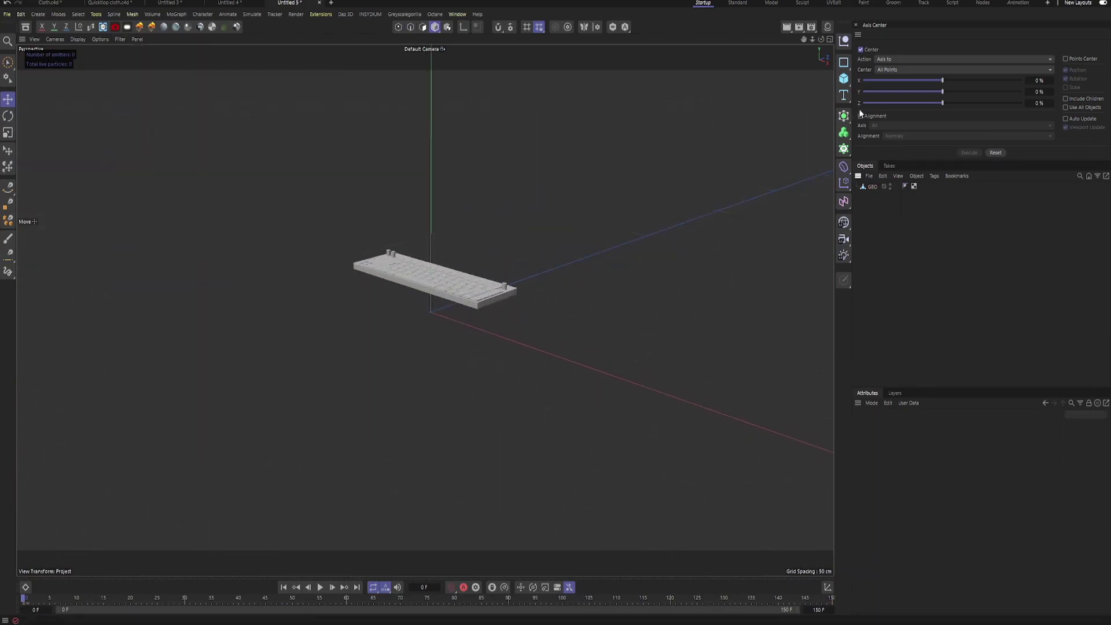
drag(821, 40, 927, 40)
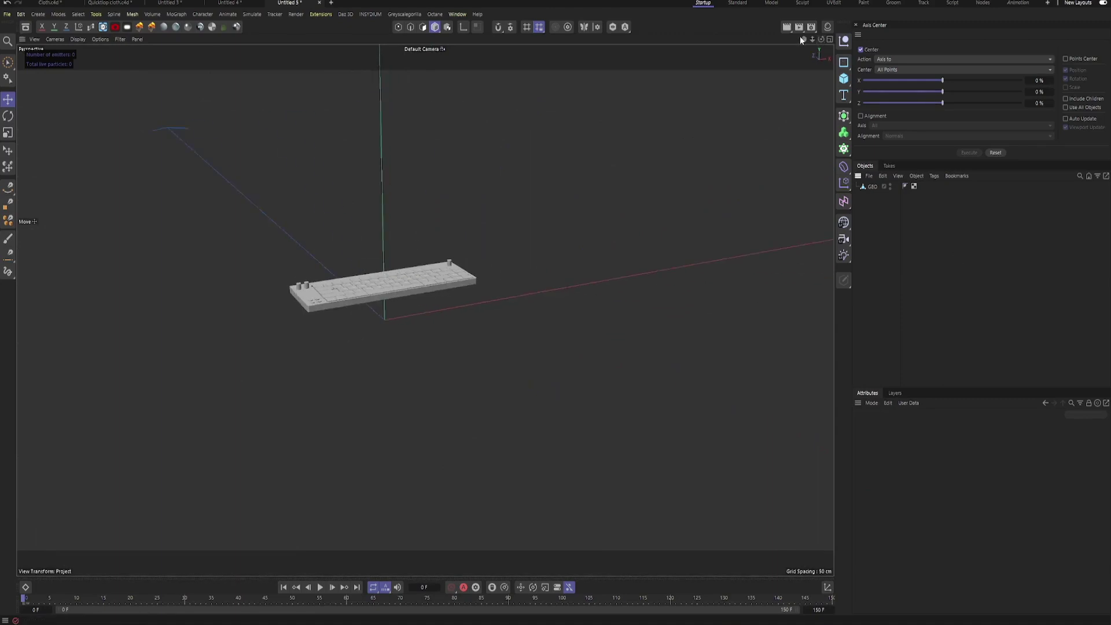
drag(802, 40, 825, 61)
click(874, 193)
Add a Collider tag to GEO through Commander and switch to Model mode
key(shift+c)
text(collide)
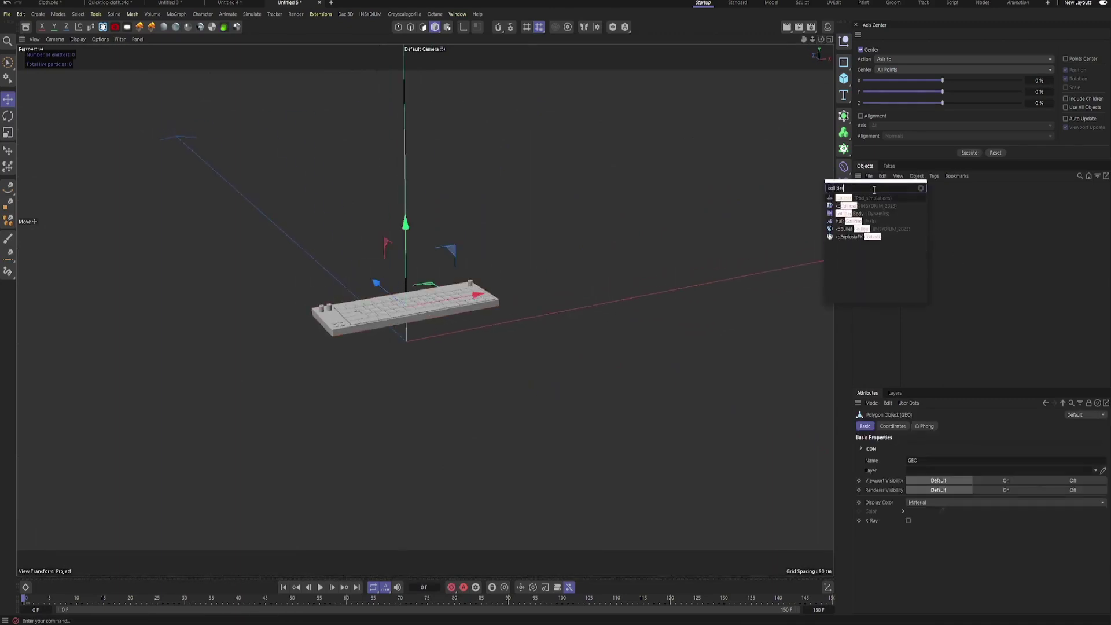
key(Return)
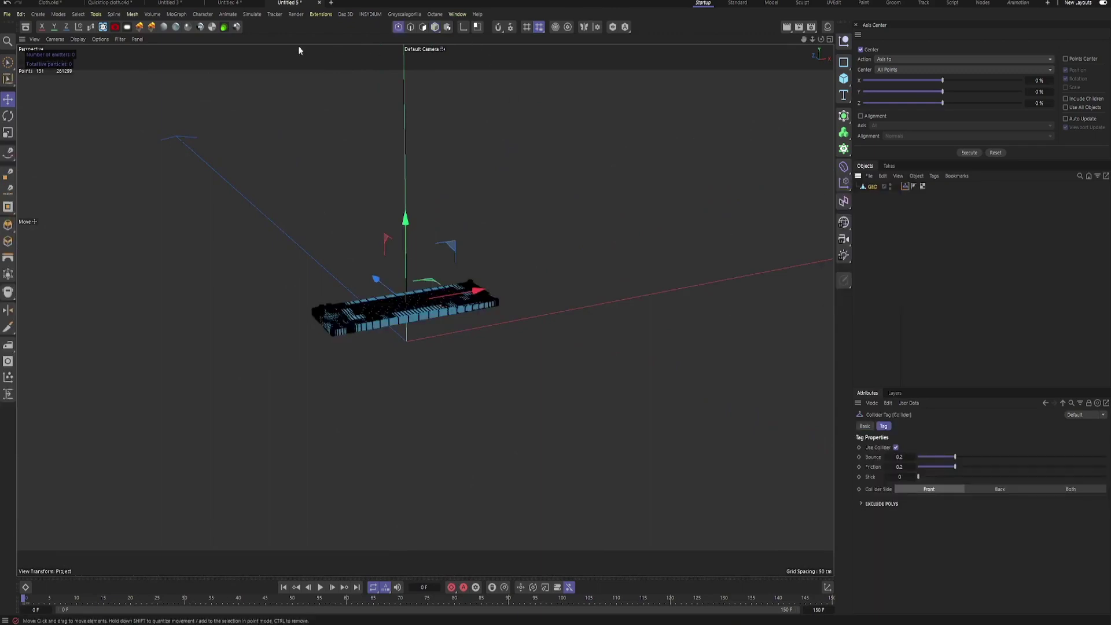
click(433, 29)
click(898, 286)
Set the Collider tag's Friction to 1
drag(821, 39, 823, 61)
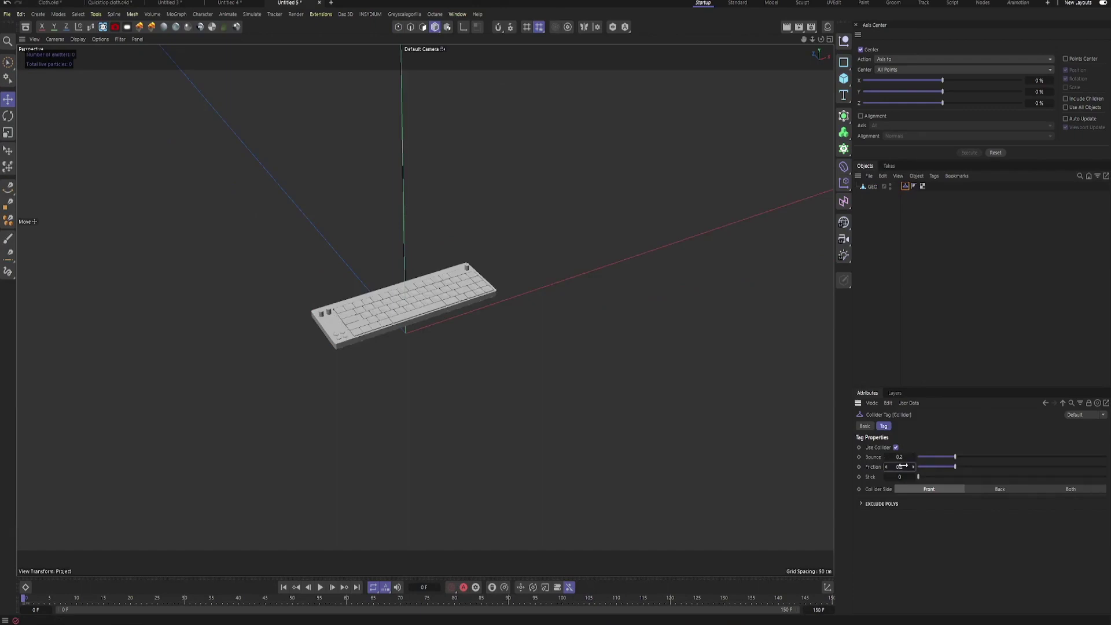
text(1)
key(Return)
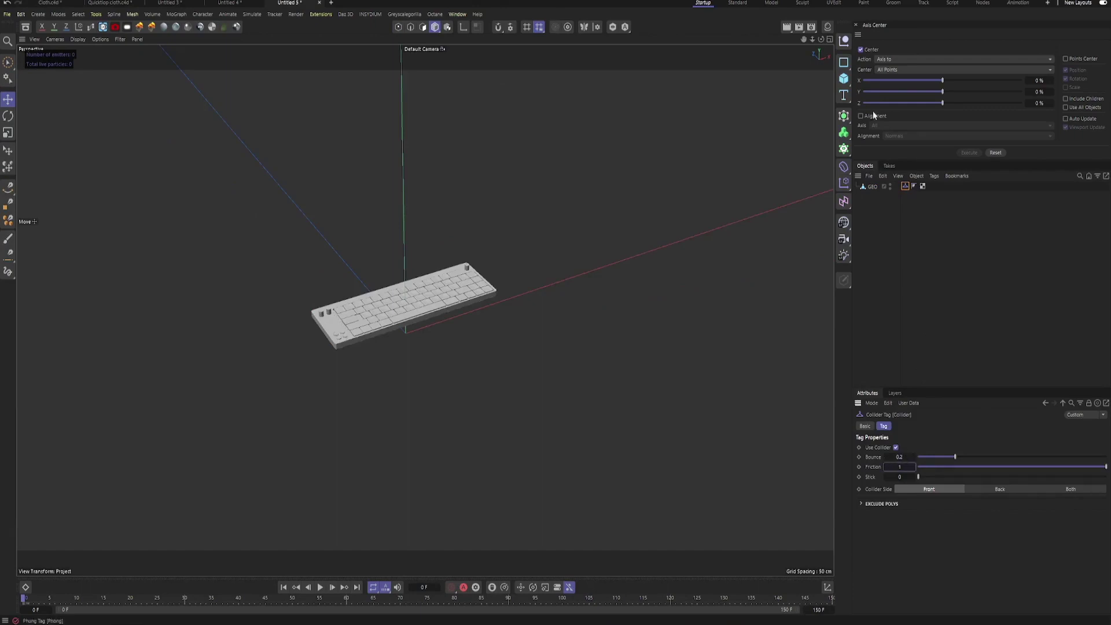
click(929, 225)
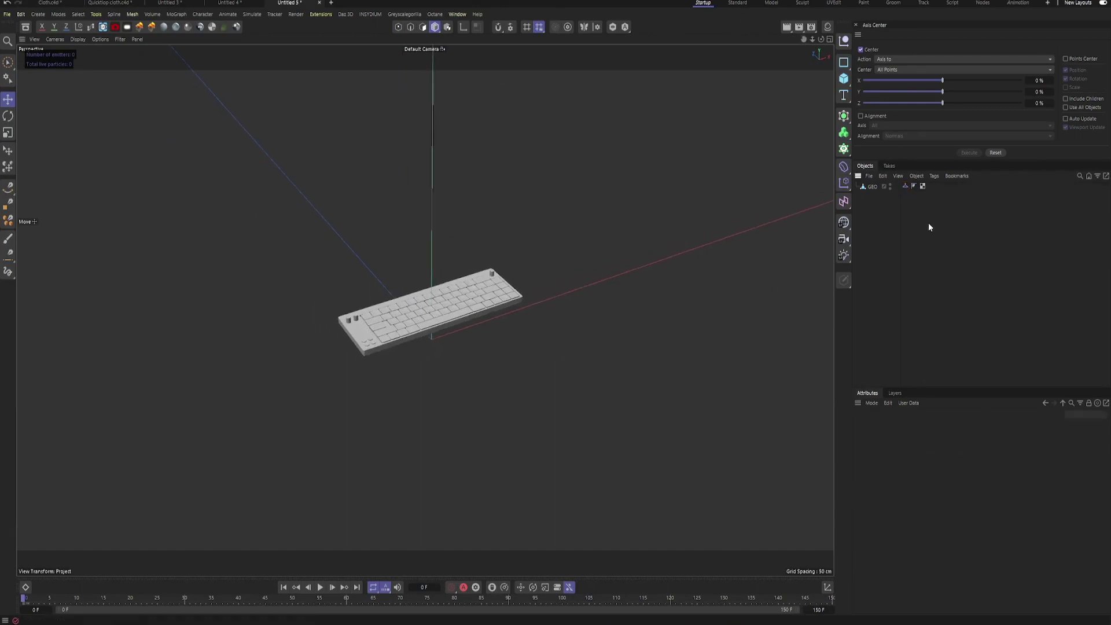
drag(844, 78, 879, 114)
Add a Plane and size it 150 × 150 cm
click(922, 448)
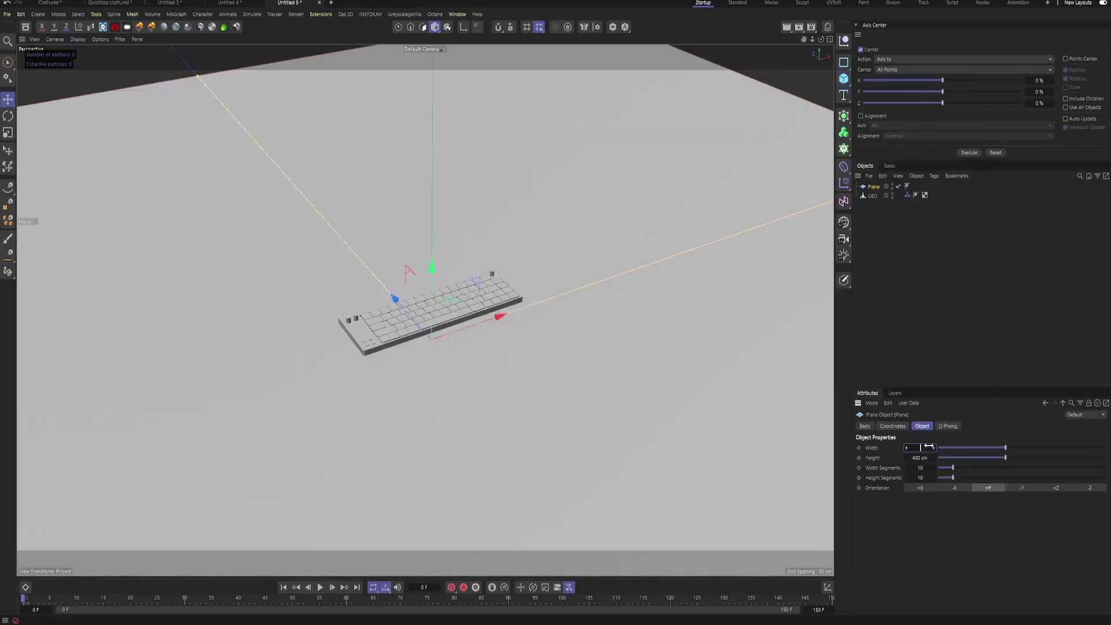
key(Return)
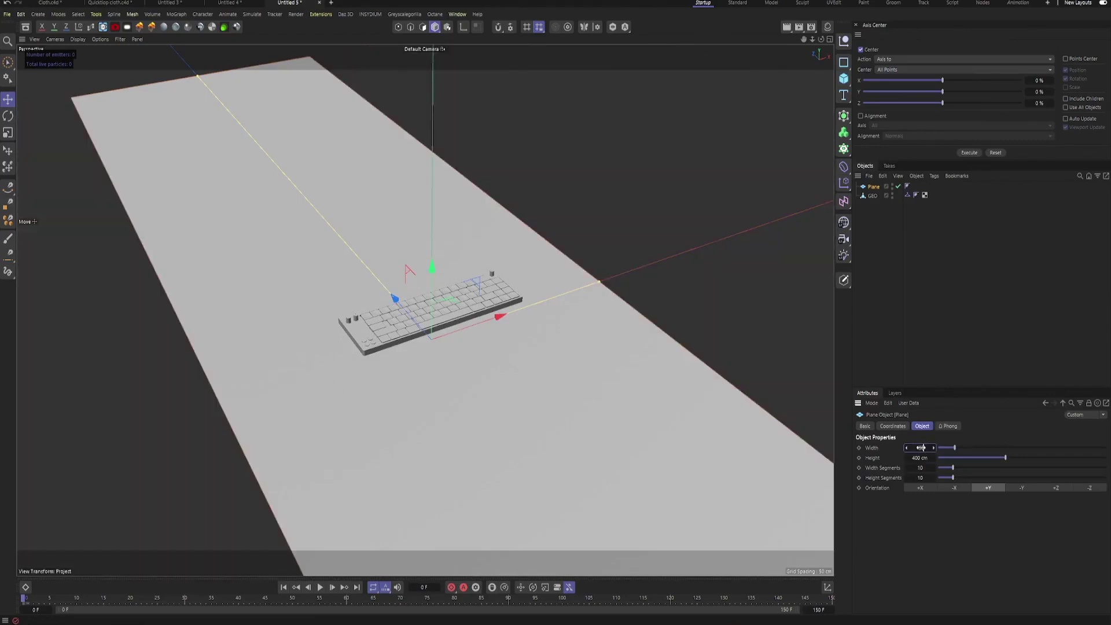
drag(922, 448, 920, 448)
click(919, 458)
text(150)
key(Return)
Give the Plane 100 width segments and 100 height segments
click(919, 467)
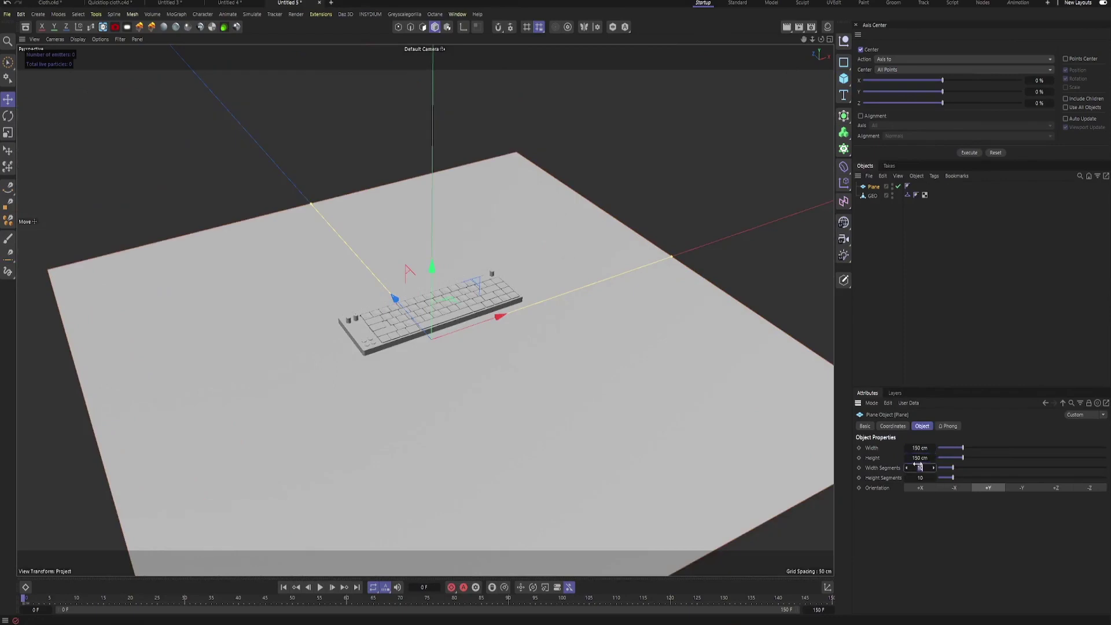
text(100)
key(Return)
key(Tab)
text(100)
key(Return)
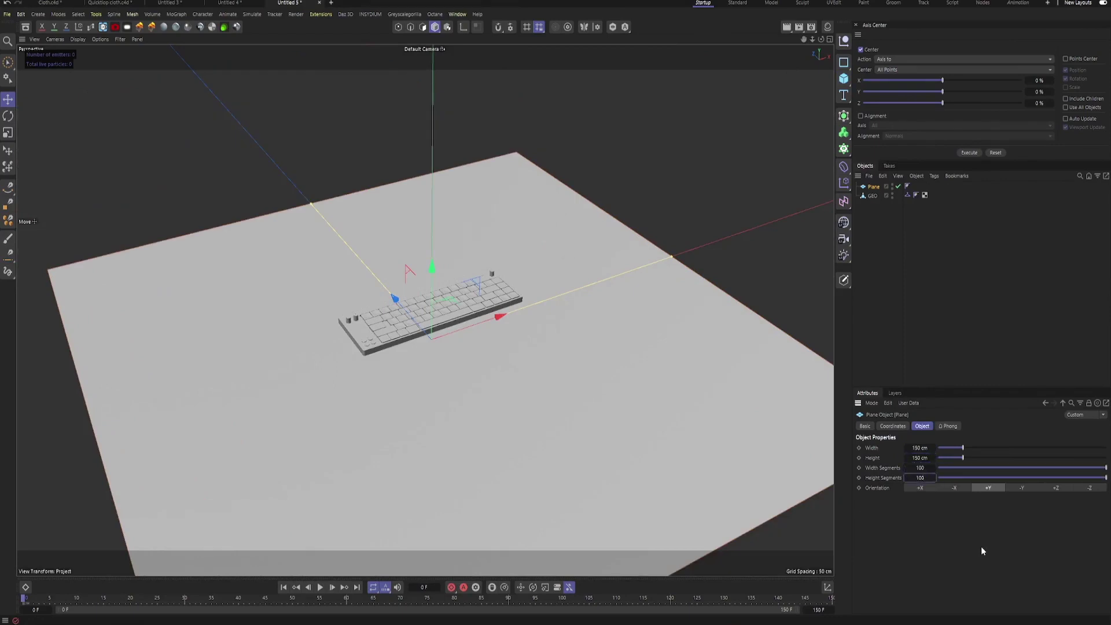
click(984, 337)
drag(804, 39, 804, 42)
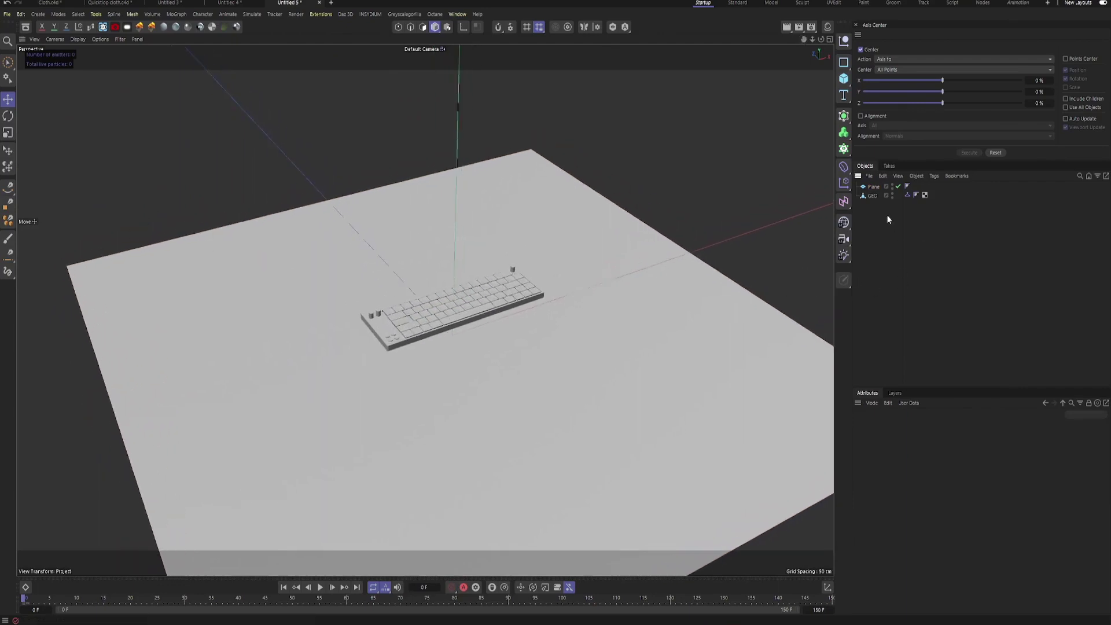
Add a Cloth tag to the Plane via Commander and check its surface settings
click(874, 187)
key(shift+c)
text(cloth)
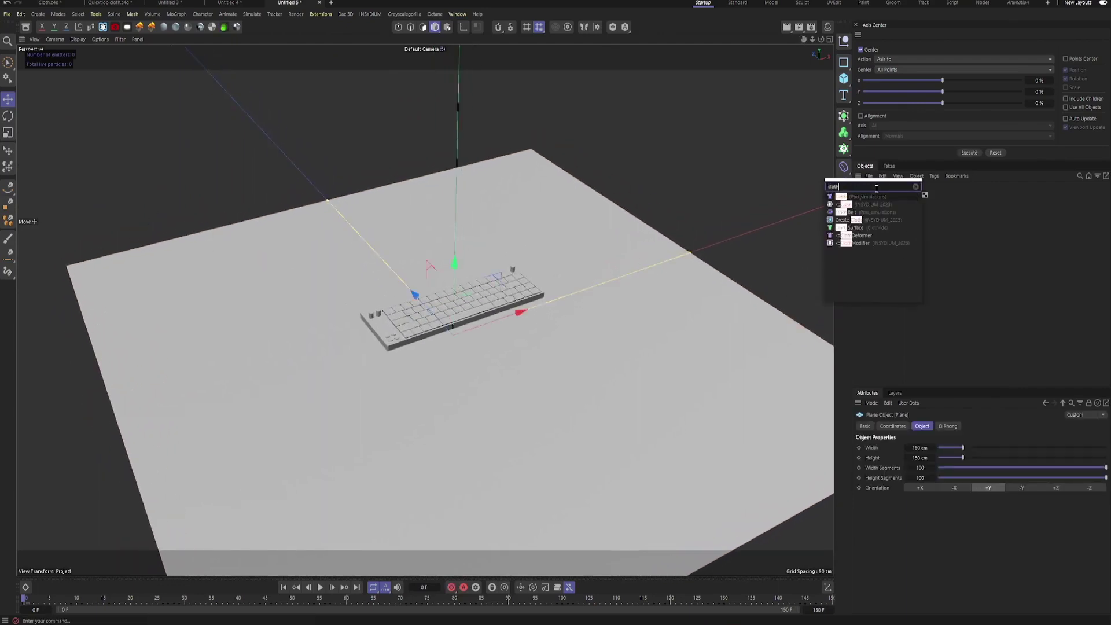
key(Return)
drag(814, 40, 803, 42)
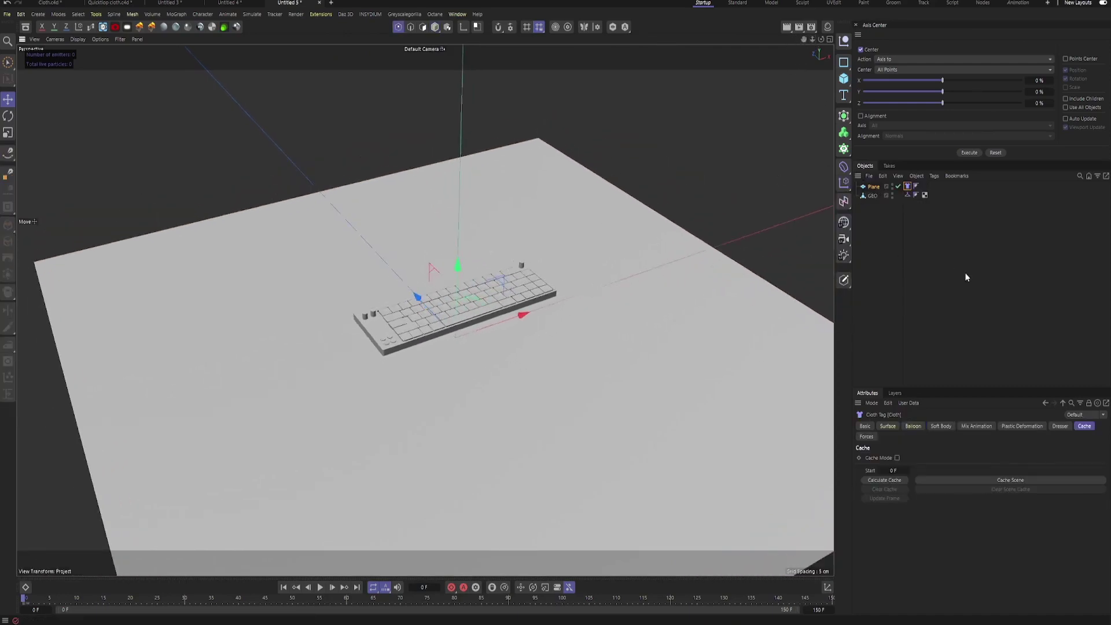
click(894, 426)
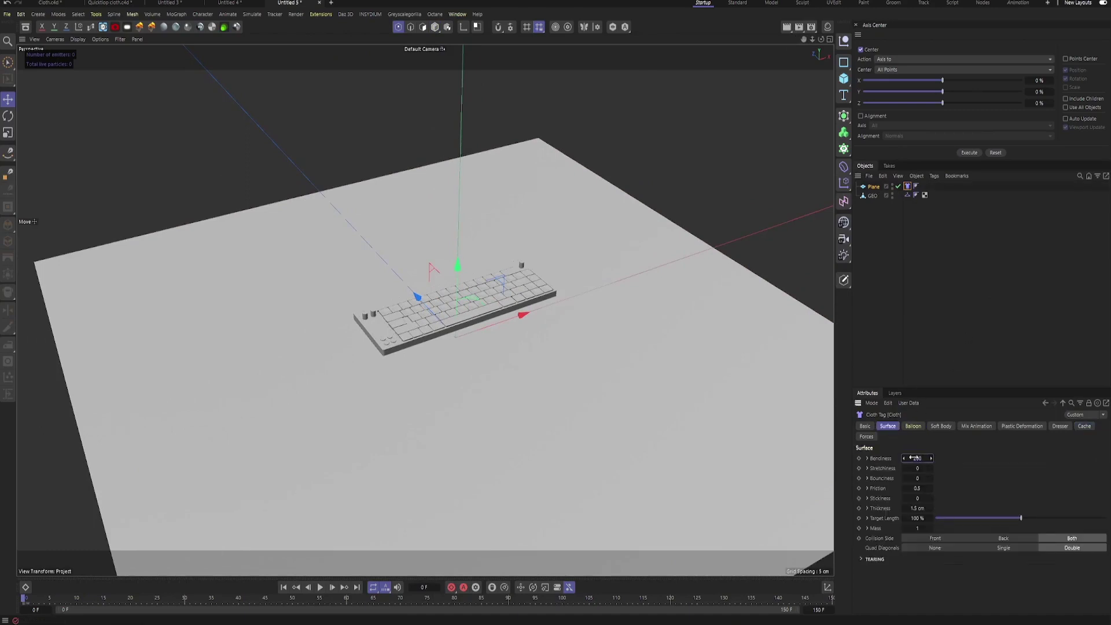
click(937, 252)
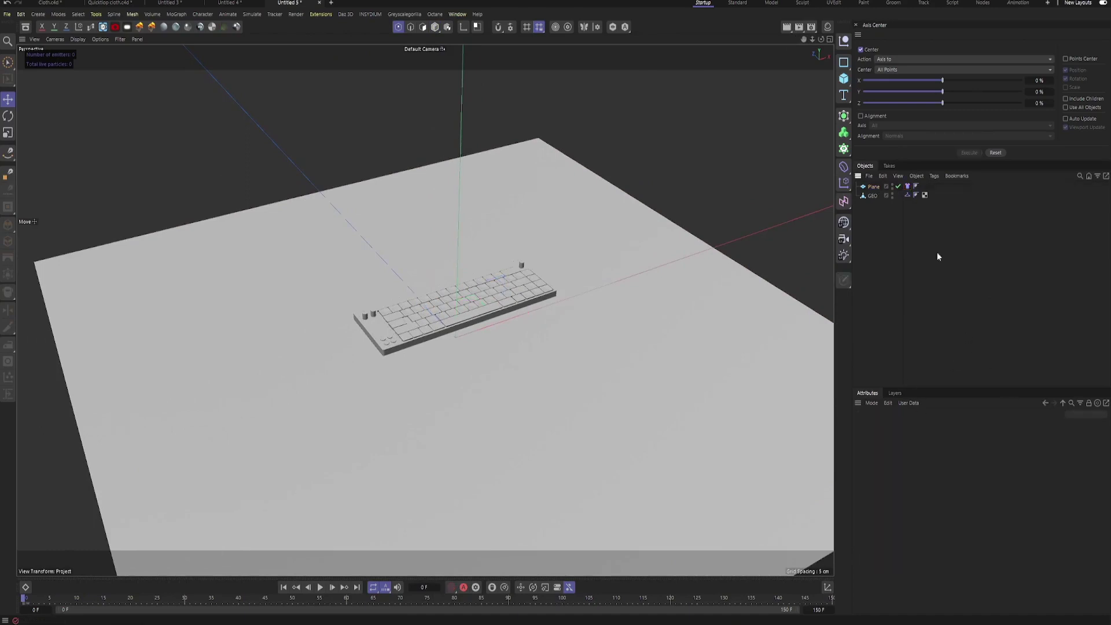
Wrap the Plane in a Subdivision Surface inside a Cloth Surface, then disable the Cloth Surface
click(873, 186)
alt+click(844, 114)
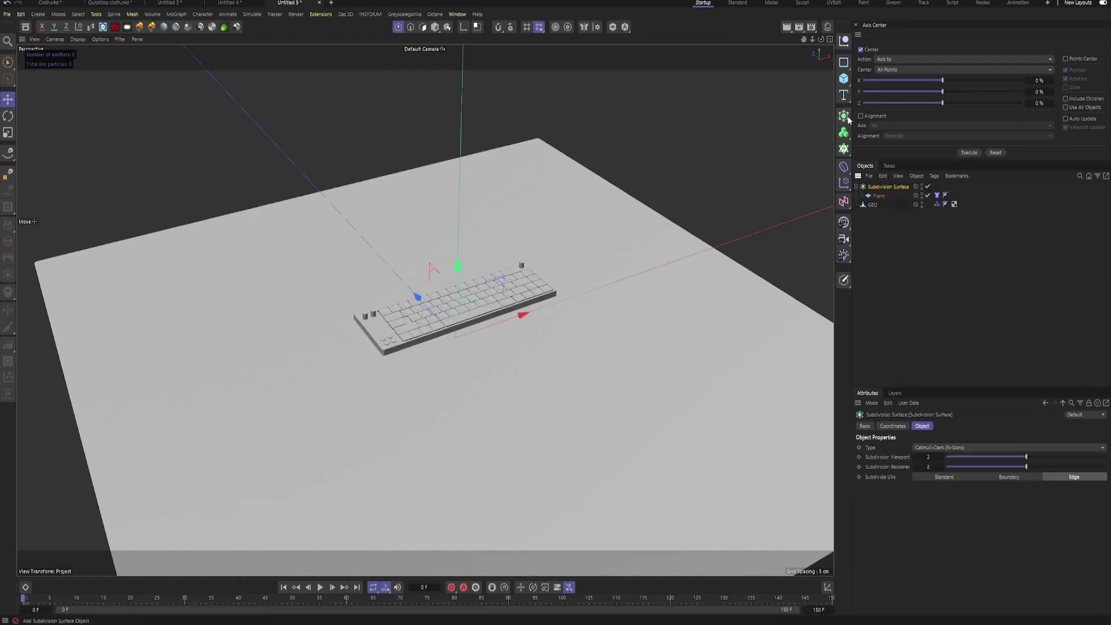
key(shift+c)
text(cloth)
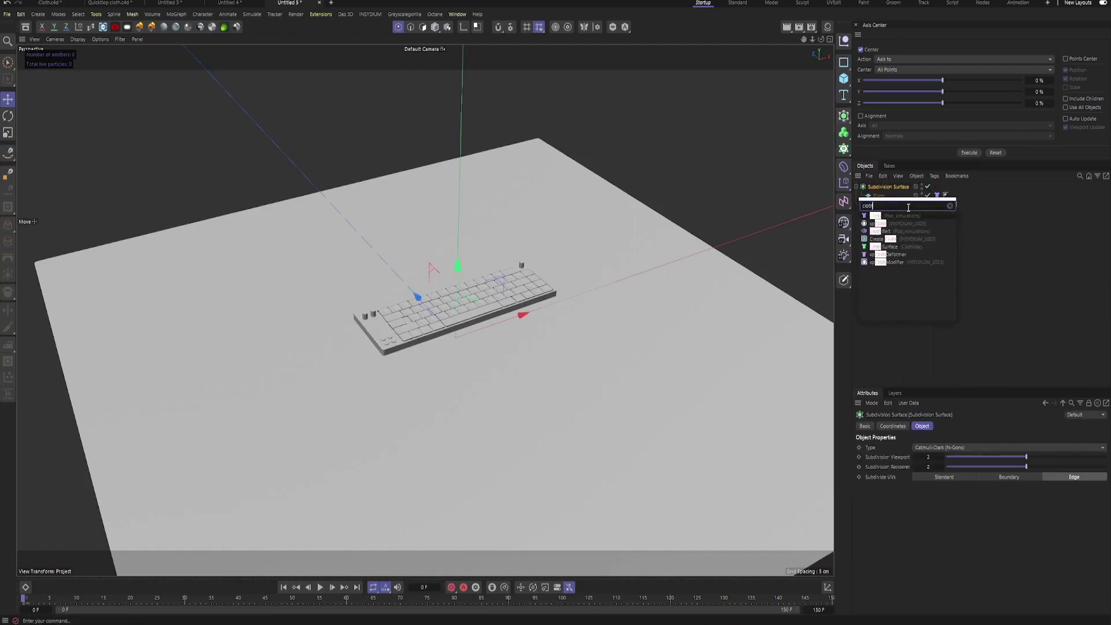
alt+click(890, 247)
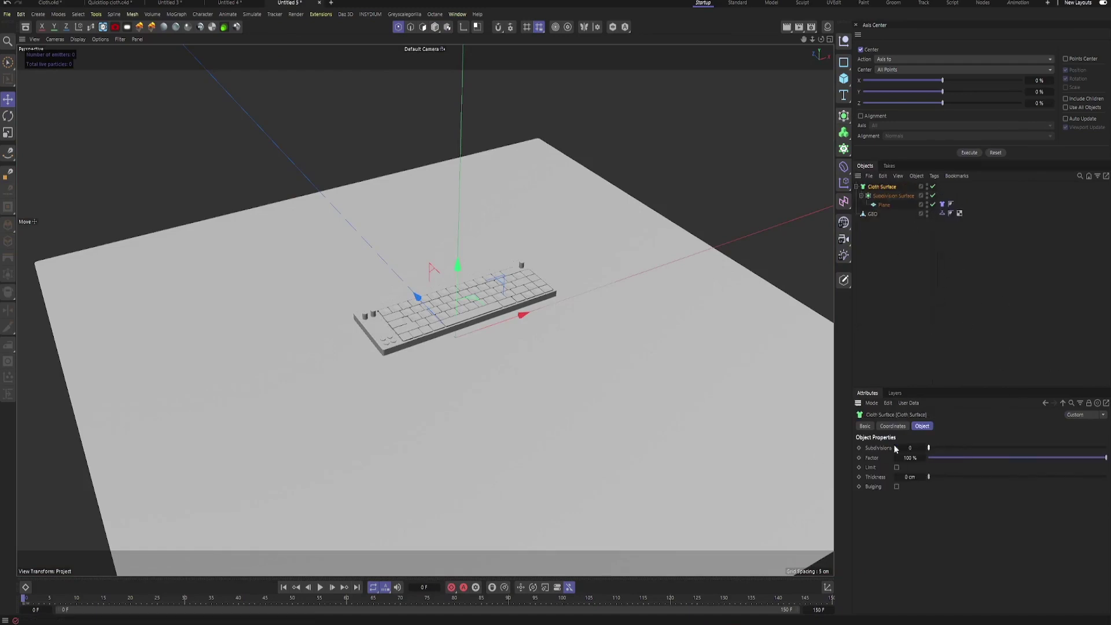
click(969, 312)
click(933, 186)
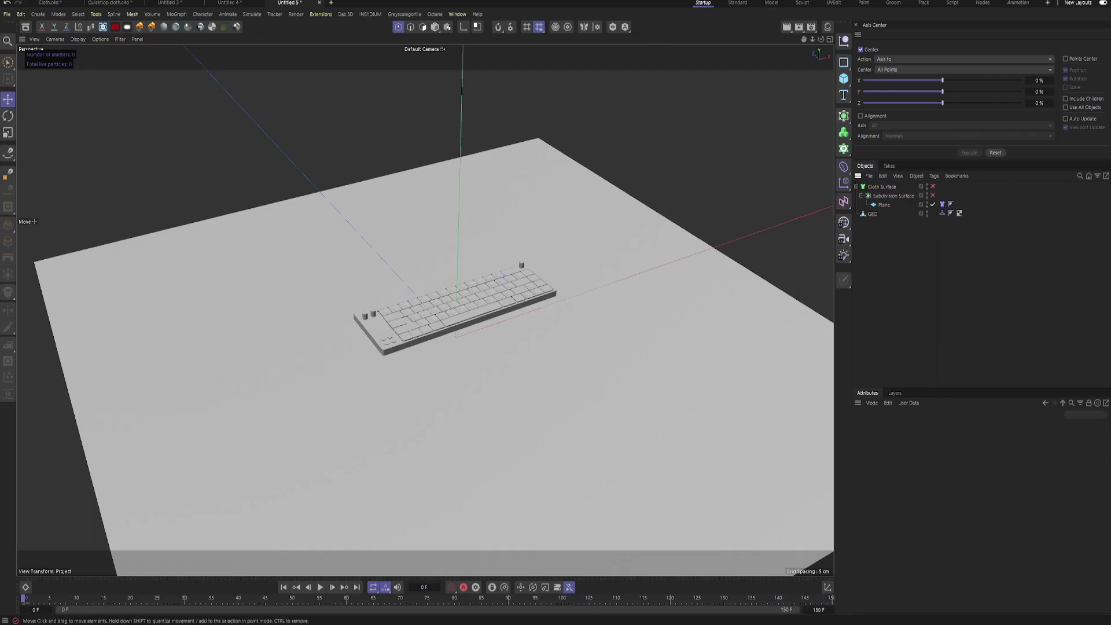
Add a Turbulence force with 100 cm strength in Force mode
key(shift+c)
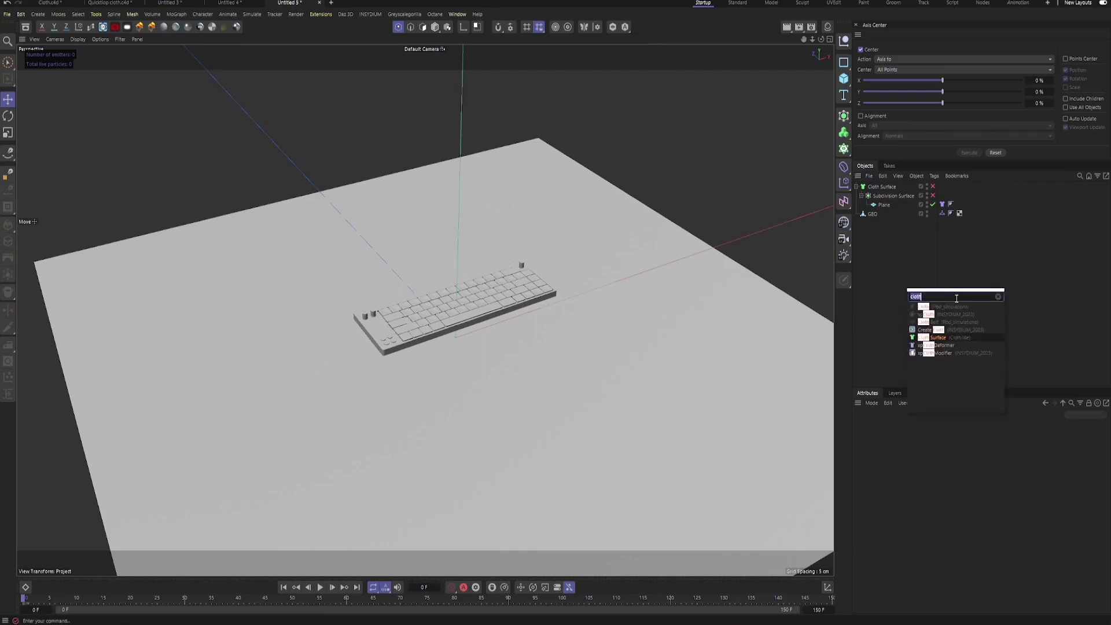
text(turb)
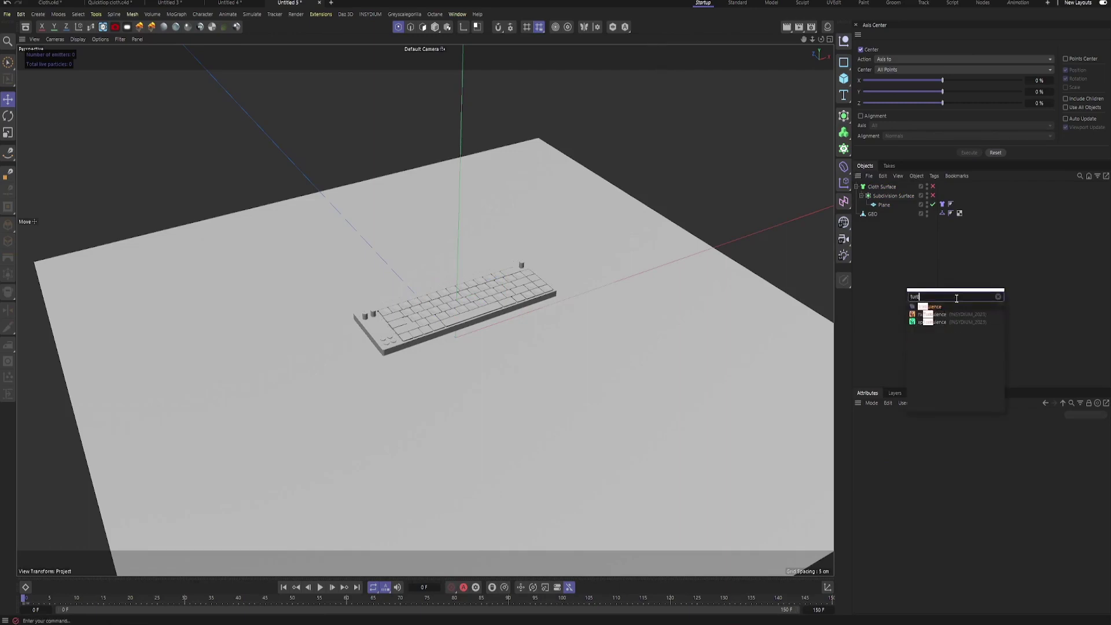
key(Return)
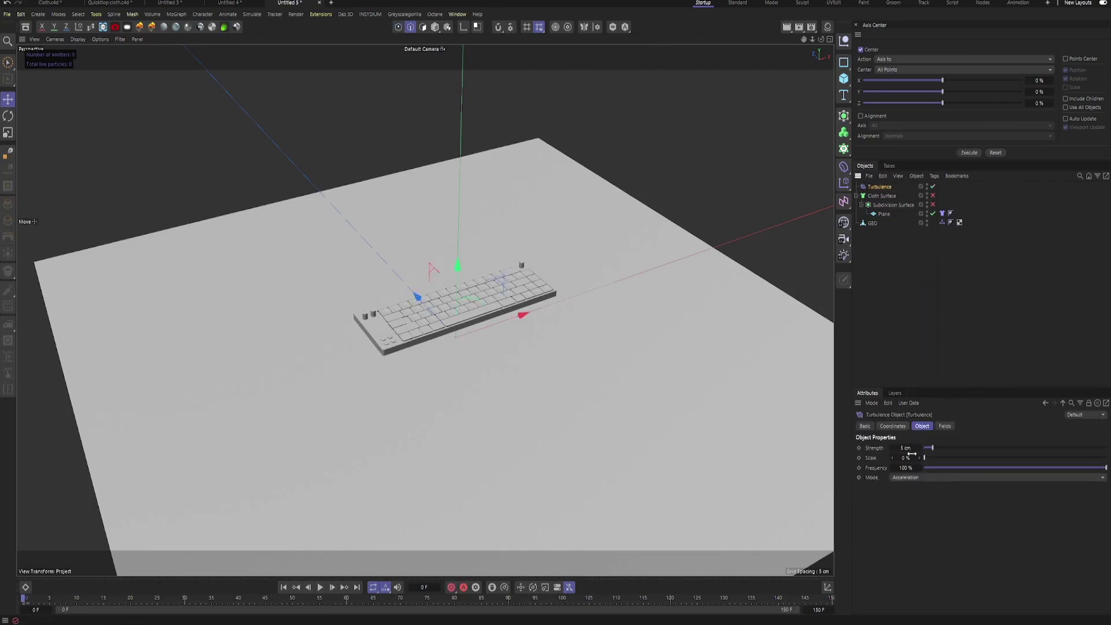
text(100)
key(Return)
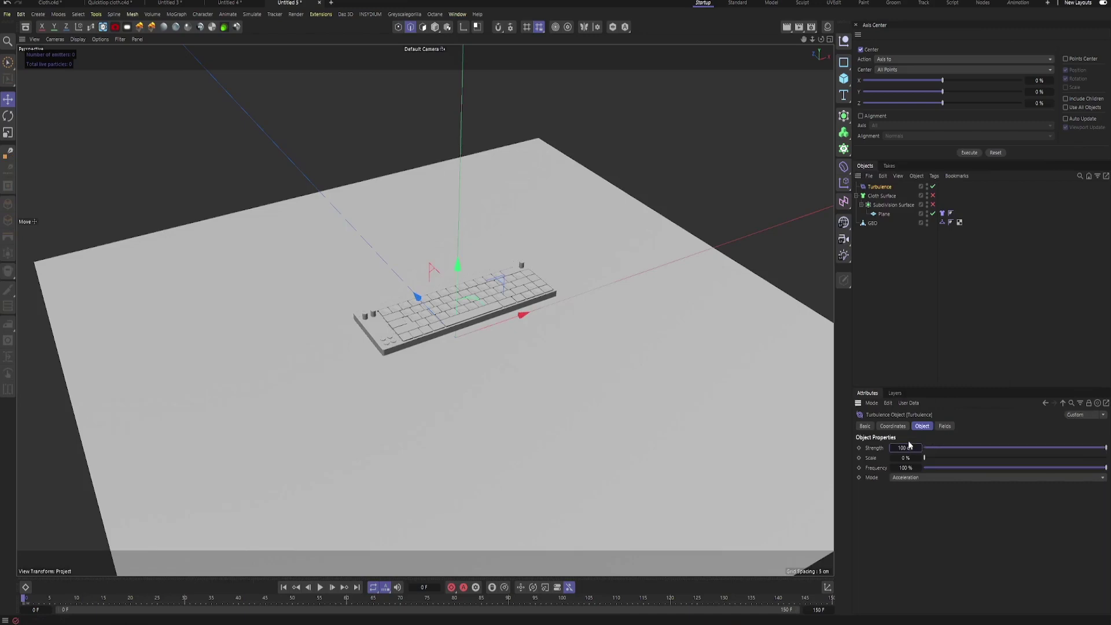
click(922, 480)
click(913, 500)
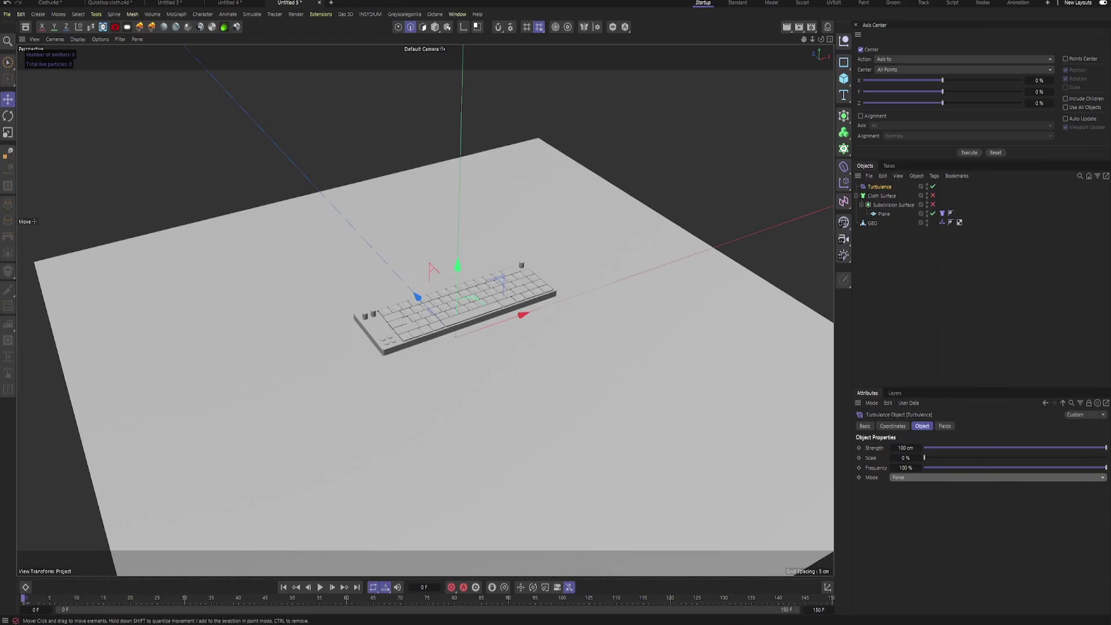
Add a Random Field to the Turbulence in its Fields tab
click(945, 426)
click(883, 516)
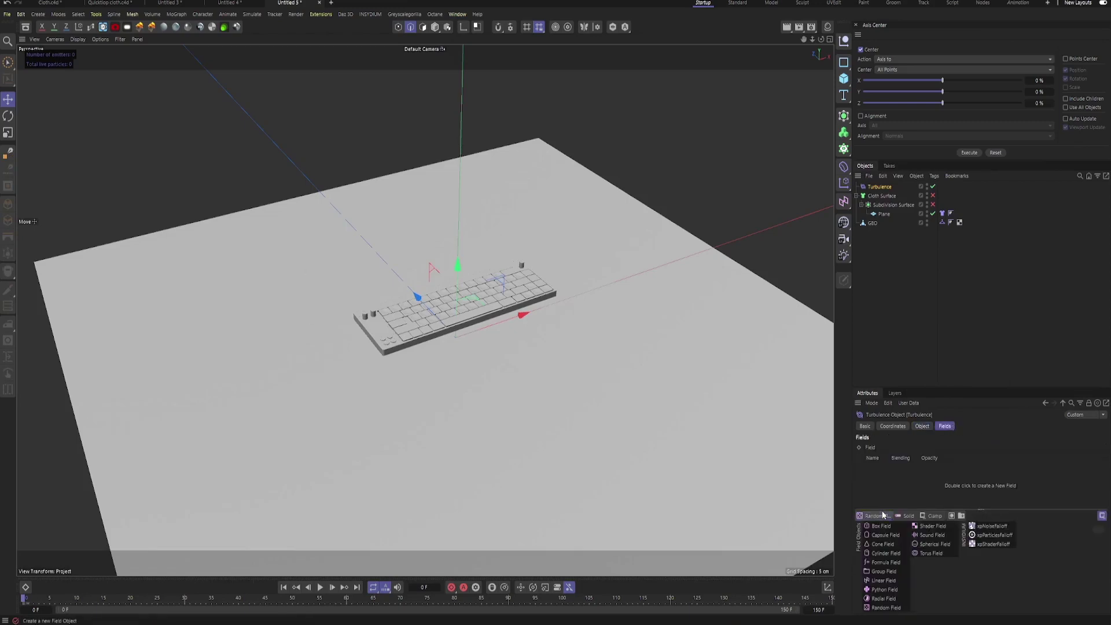
click(877, 608)
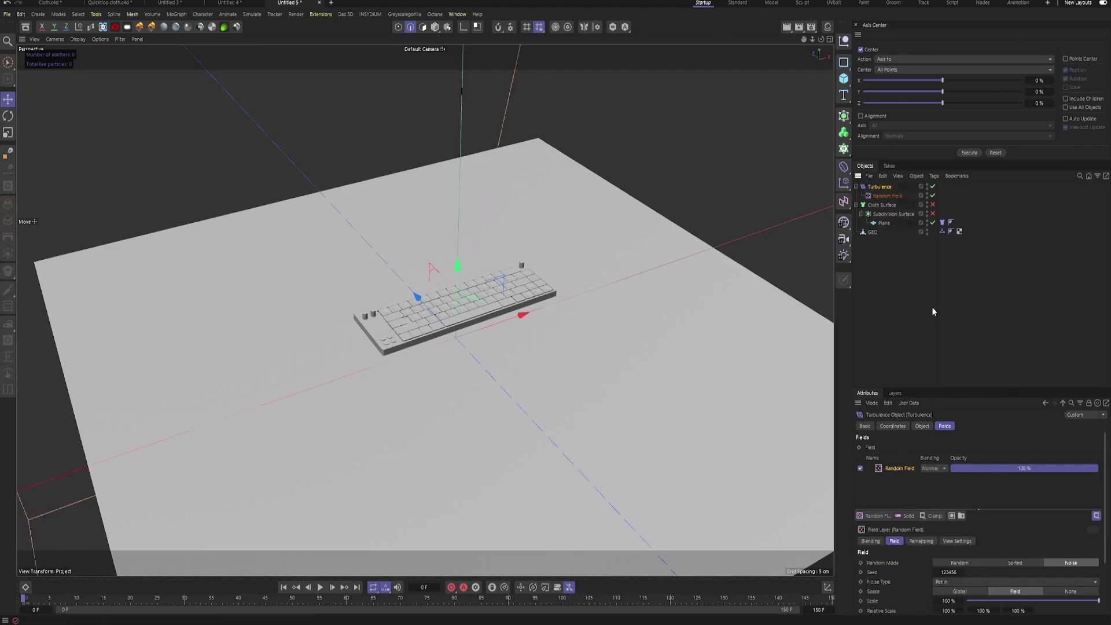
click(921, 426)
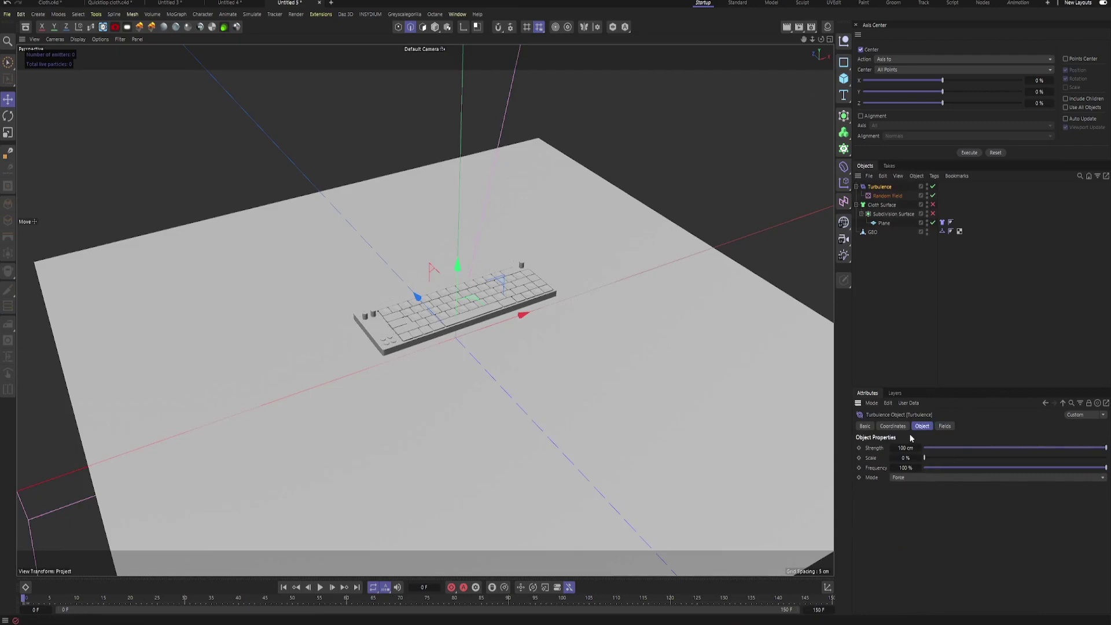
click(872, 403)
click(872, 403)
click(872, 403)
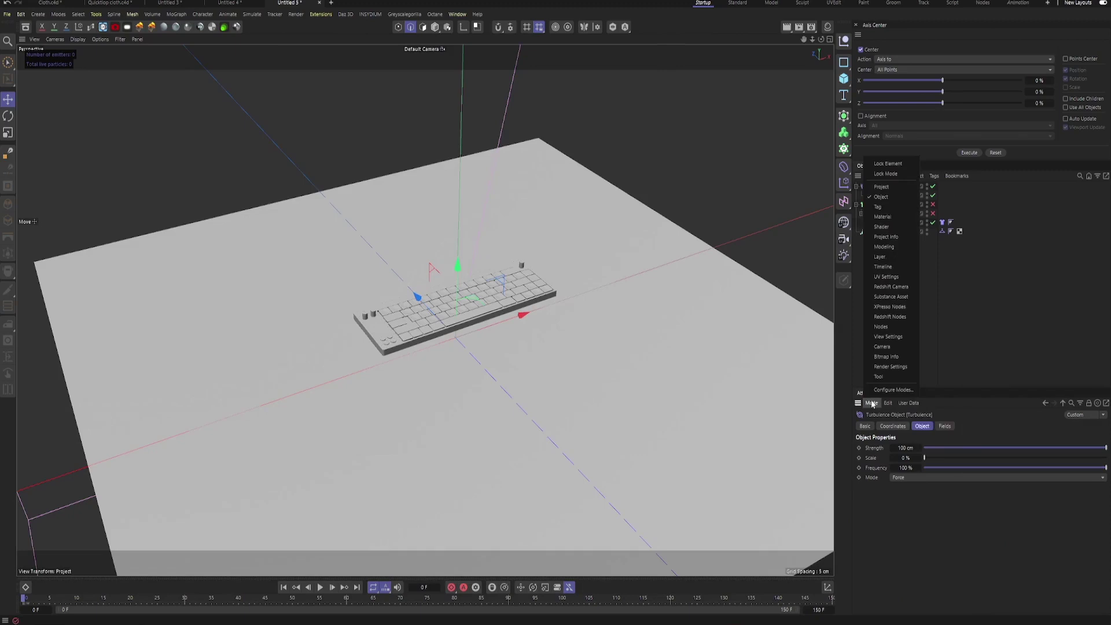
Set the project's Simulation gravity to 0 cm
click(881, 187)
click(947, 490)
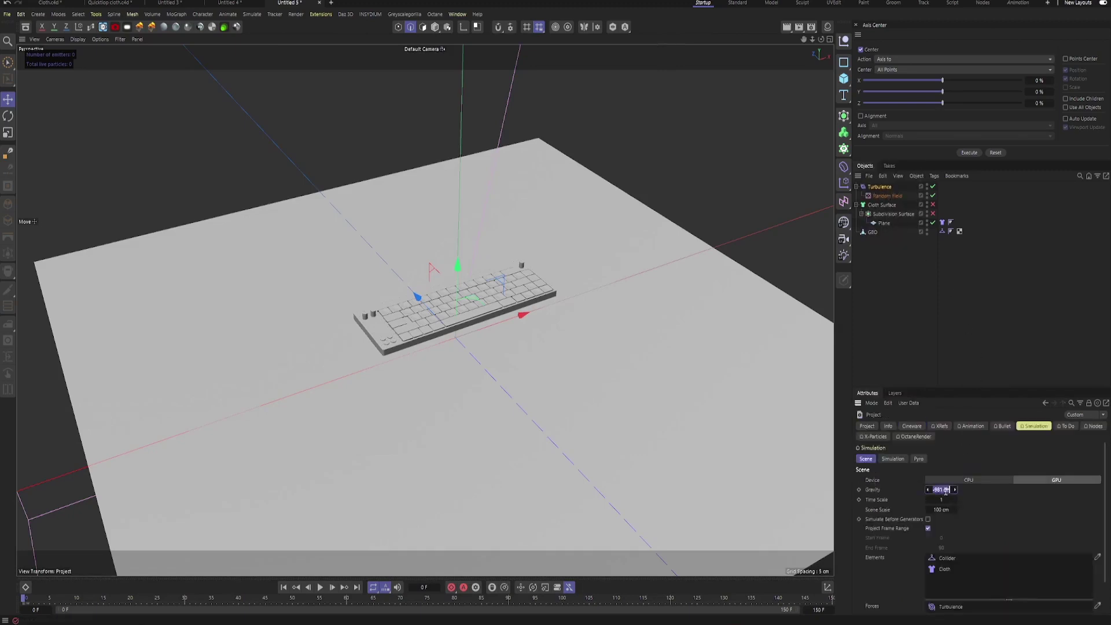
click(966, 293)
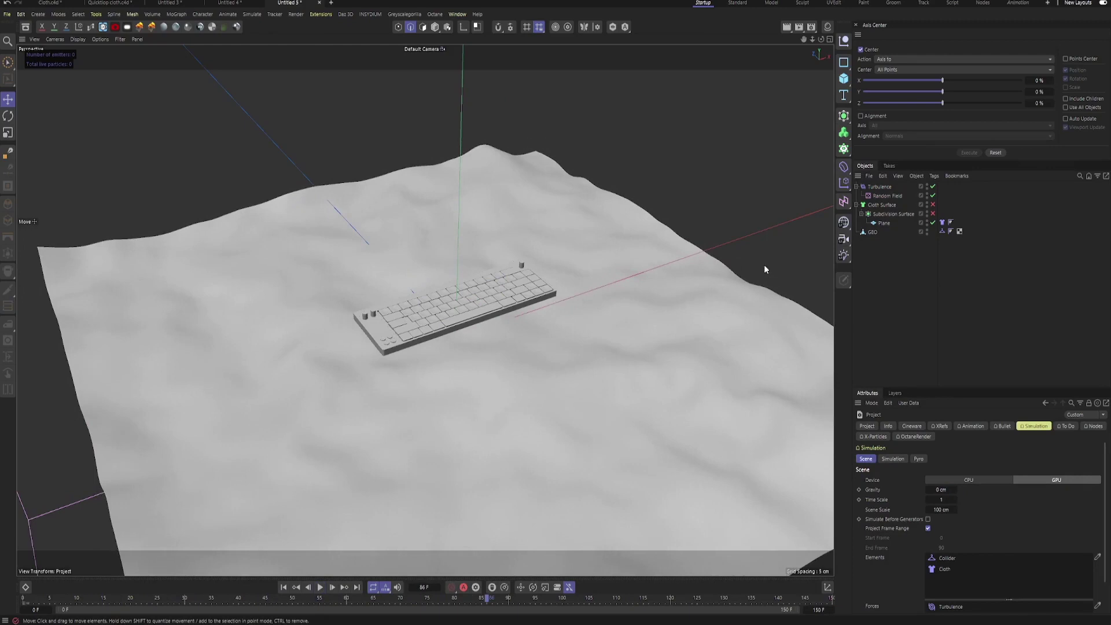
Add a Rotation force via Commander and tilt it about 9.6 degrees
key(shift+c)
text(rotation)
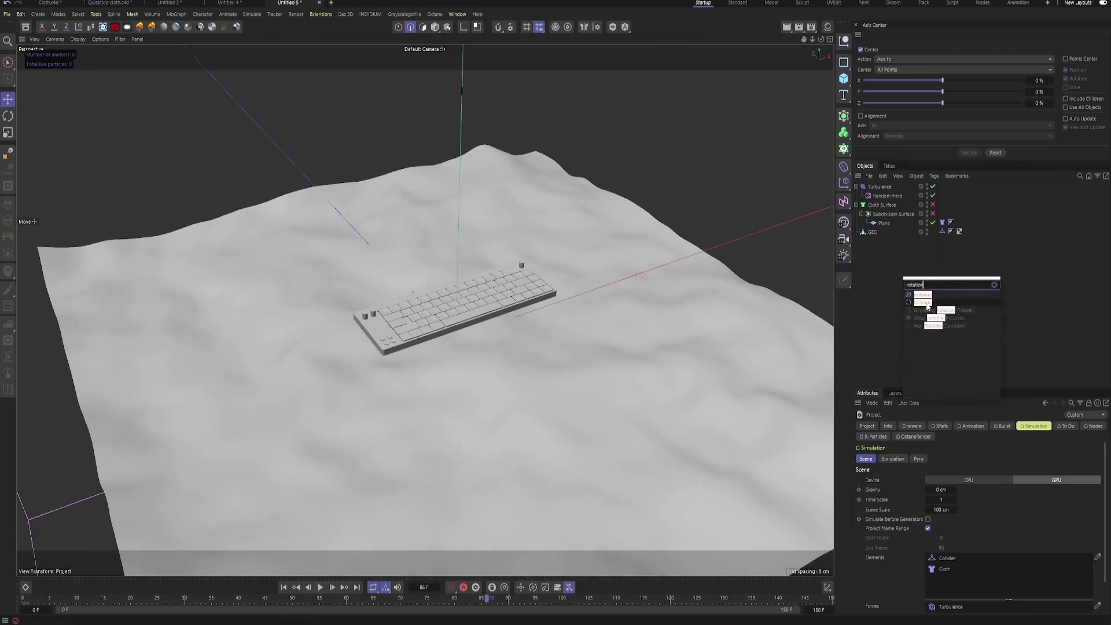
click(926, 303)
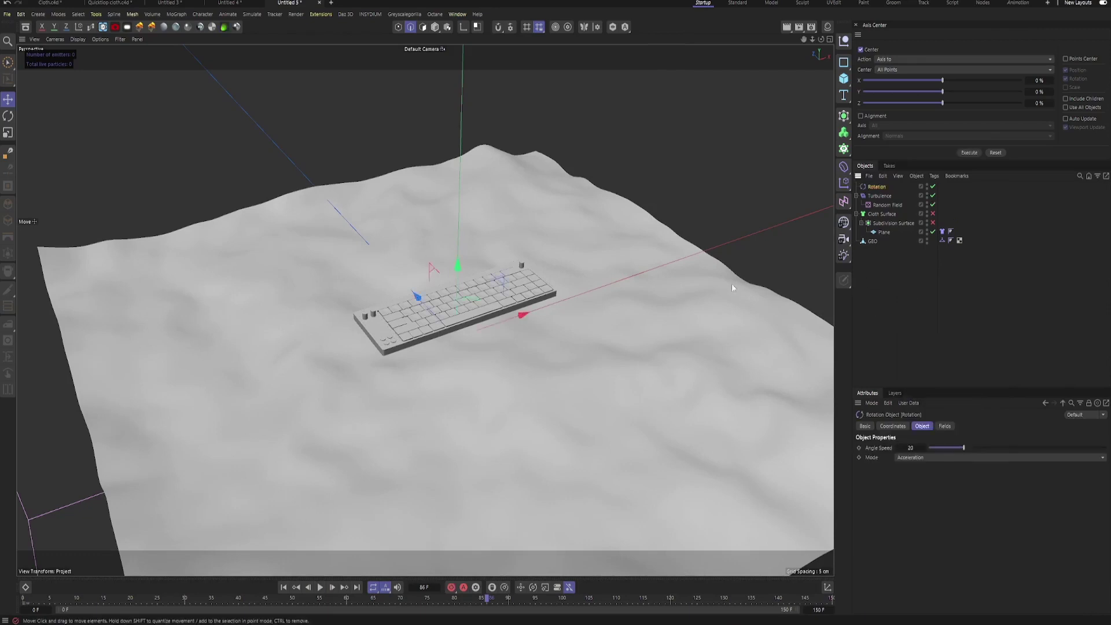
click(434, 27)
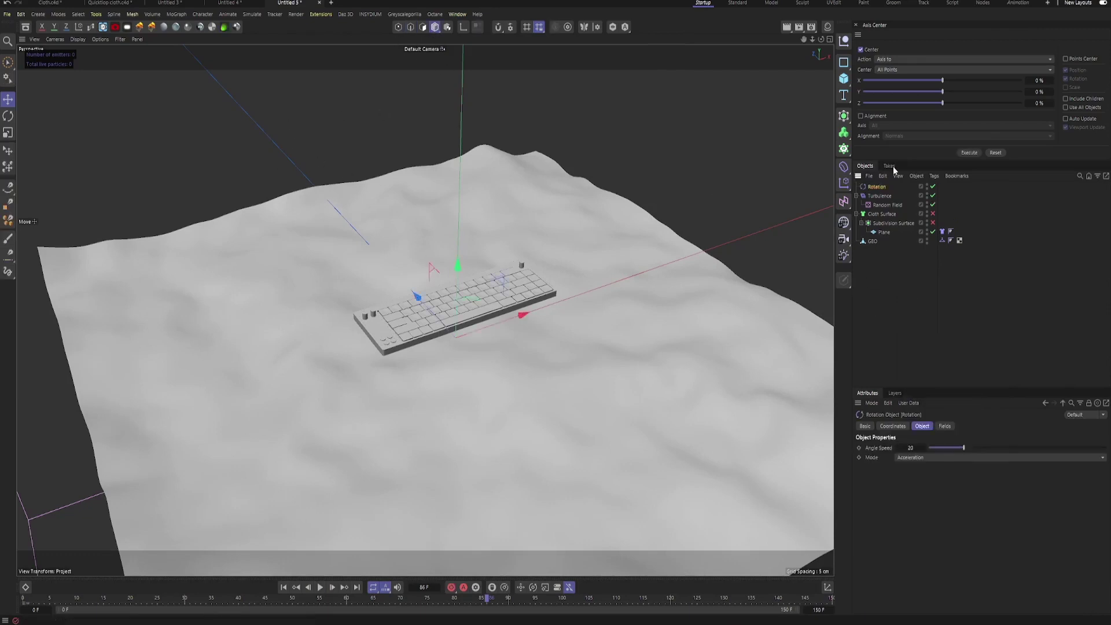
click(7, 116)
drag(480, 333, 429, 266)
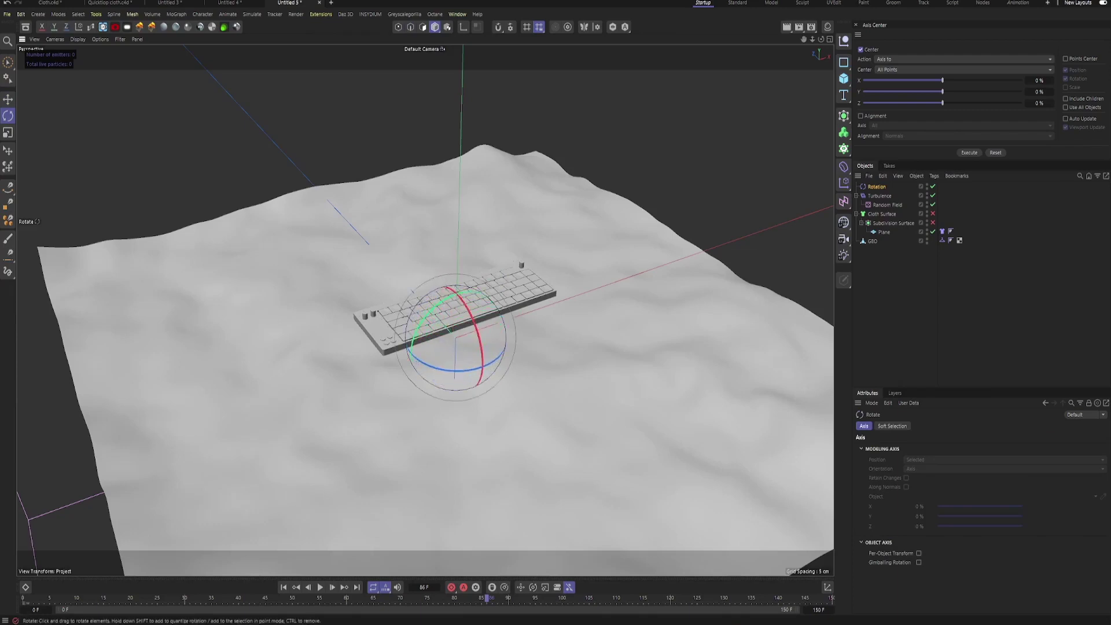
Set the Rotation force to Force mode and replay the simulation from frame 0
click(877, 186)
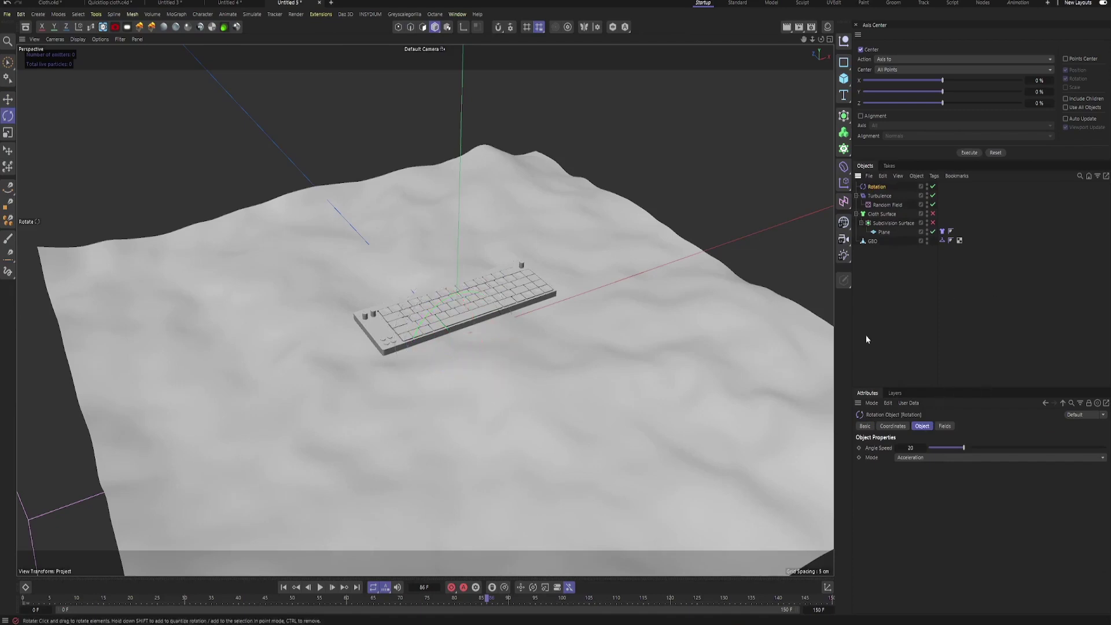
click(914, 457)
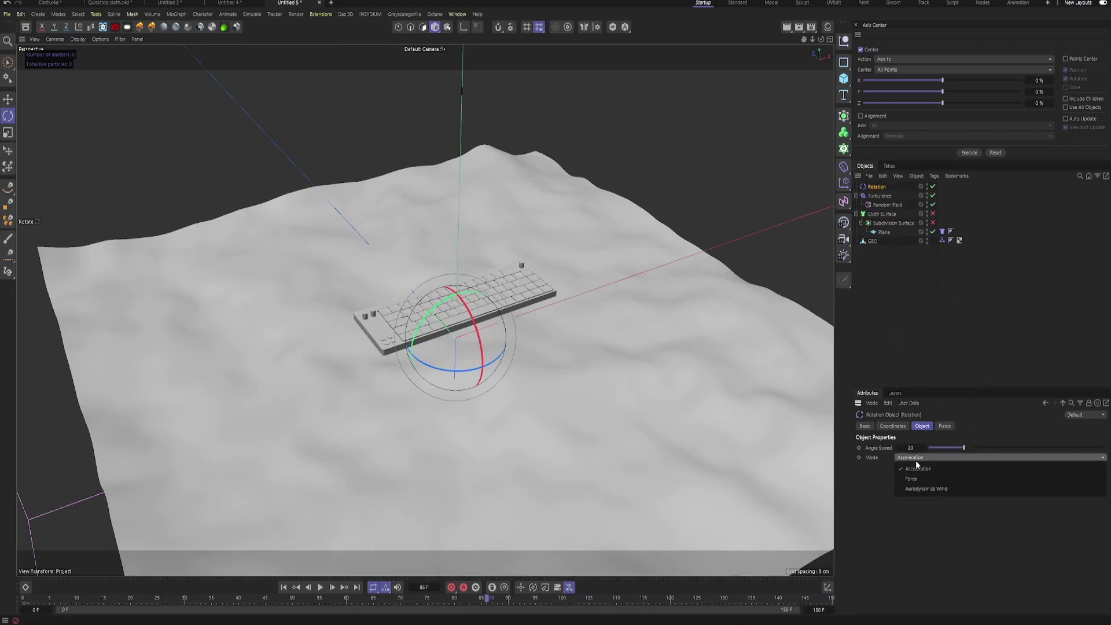
click(924, 478)
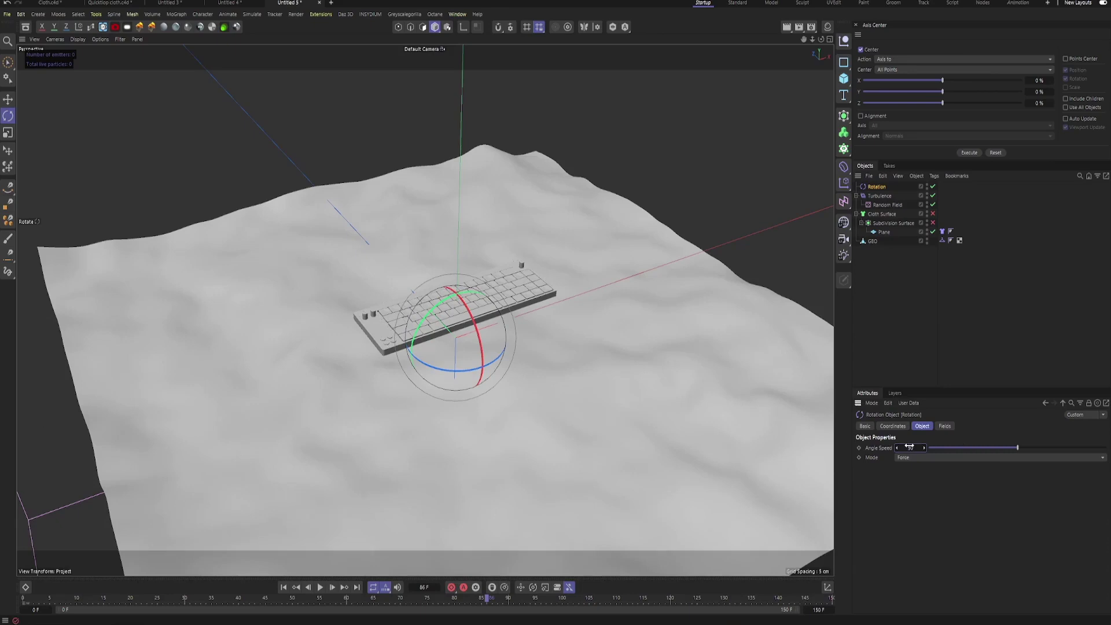
click(958, 317)
click(283, 587)
click(321, 588)
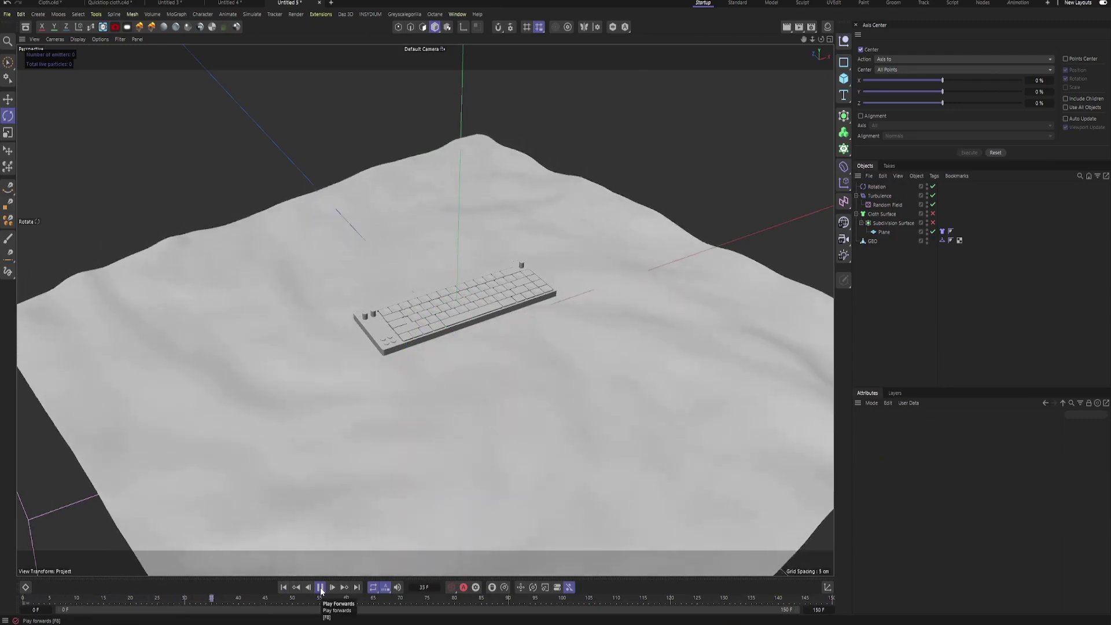
Stop playback, reset the cloth to frame 0, and select the GEO keyboard
click(318, 589)
click(284, 587)
click(873, 241)
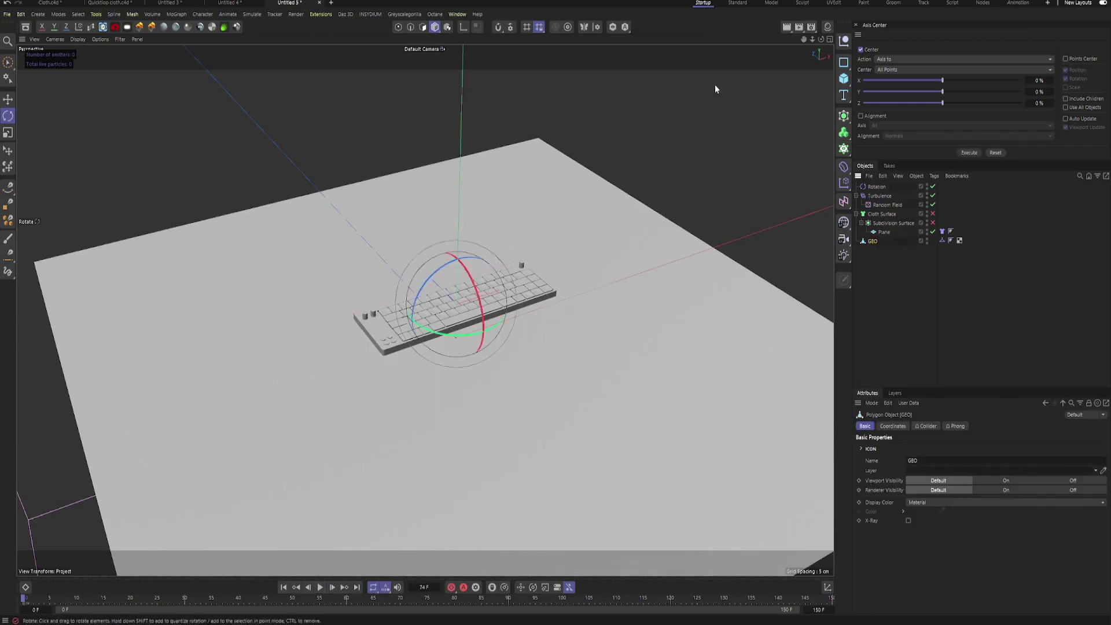
drag(822, 39, 805, 47)
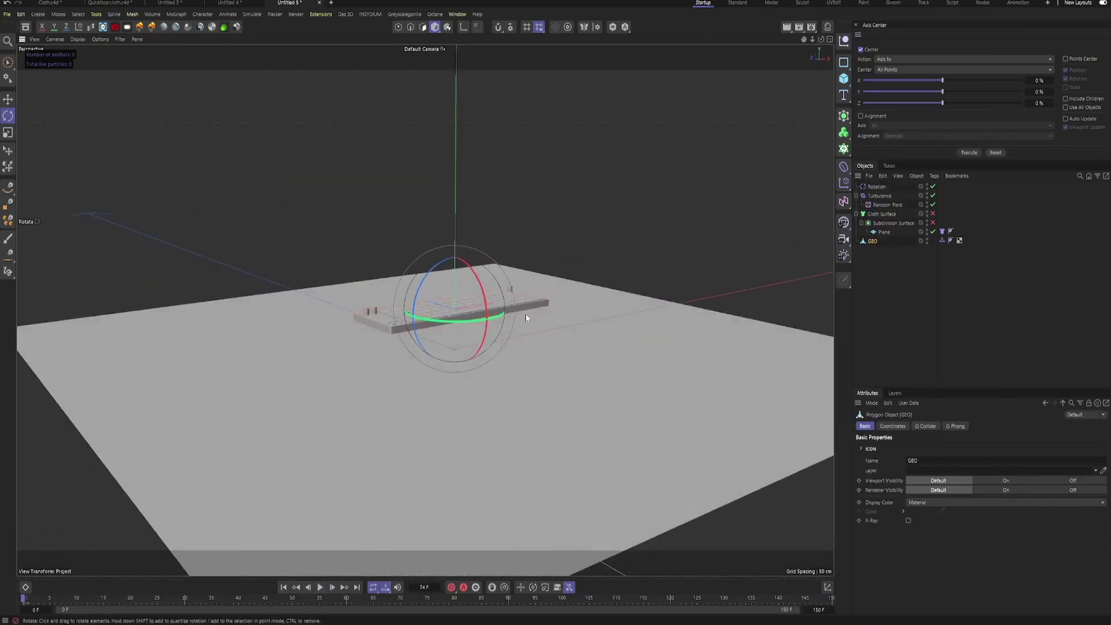
mouse_move(804, 40)
mouse_down()
mouse_move(812, 3)
mouse_move(802, 2)
mouse_move(817, 40)
mouse_up()
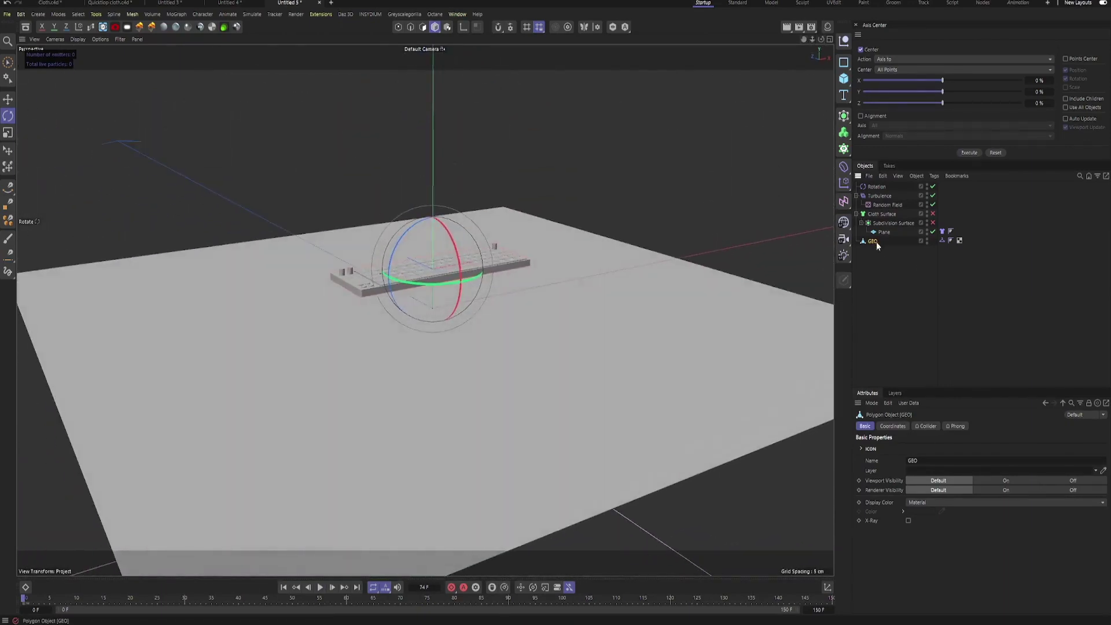
Keyframe GEO's Y position (8.2967 cm) and start saving the scene under a new name
click(886, 426)
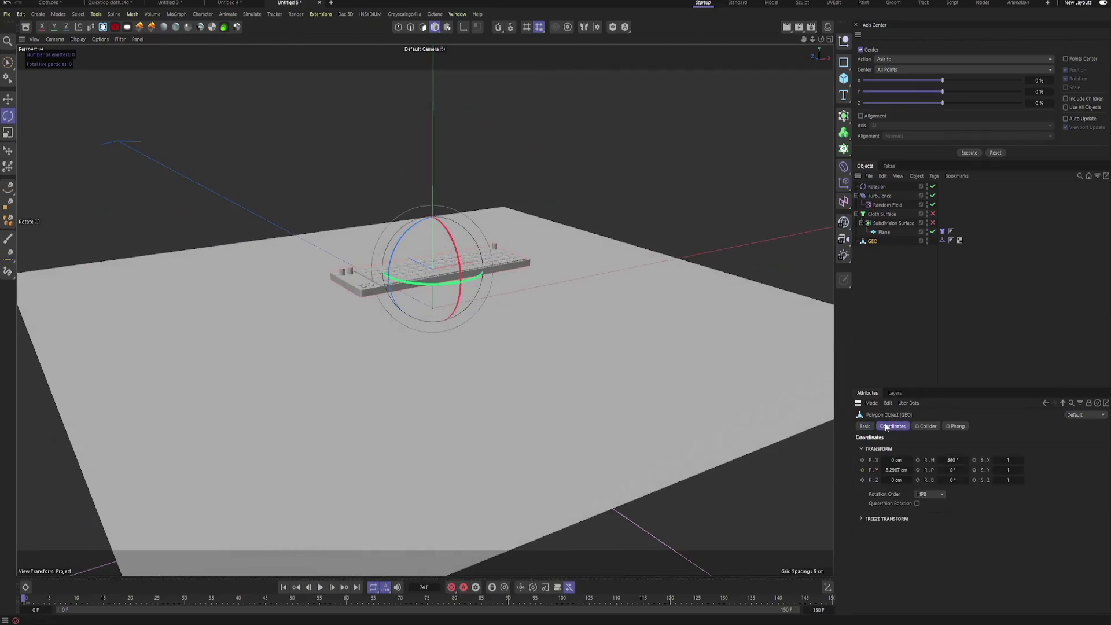
click(863, 470)
key(ctrl+s)
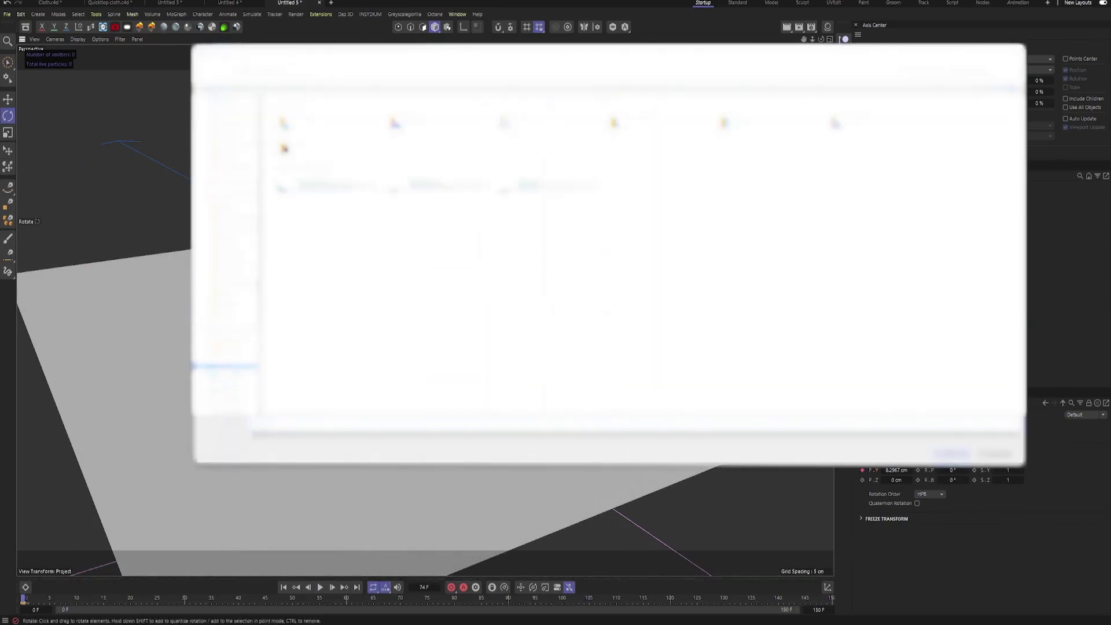
Save the scene under the new name 'cloth 2.c4d'
text(clo)
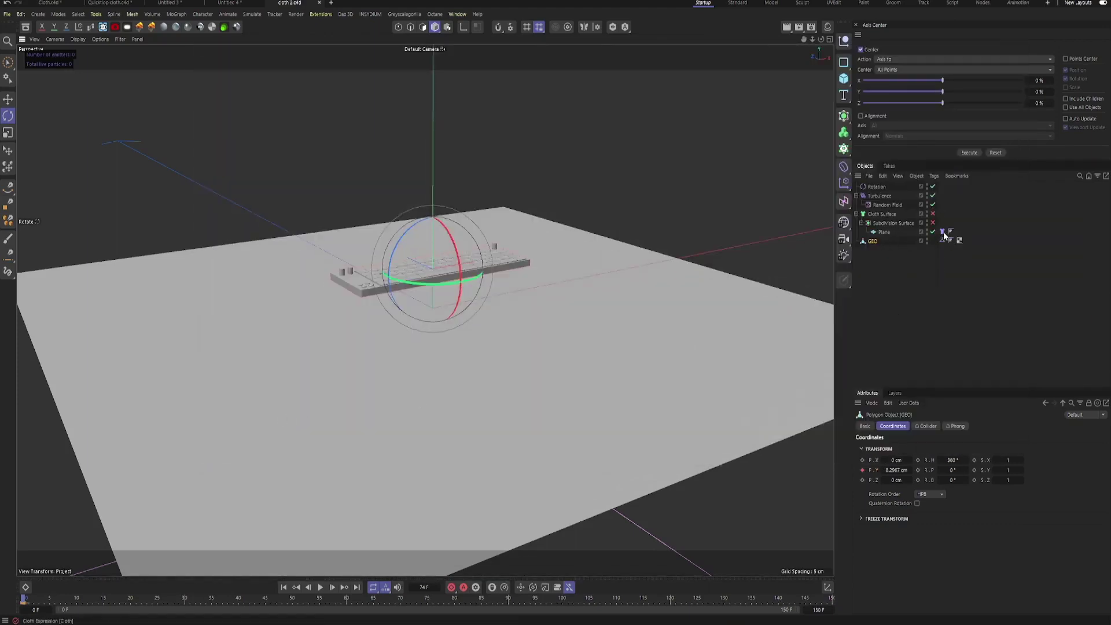
With Rotation and Cloth Surface switched off, lower the keyboard GEO along Y
click(934, 187)
click(932, 231)
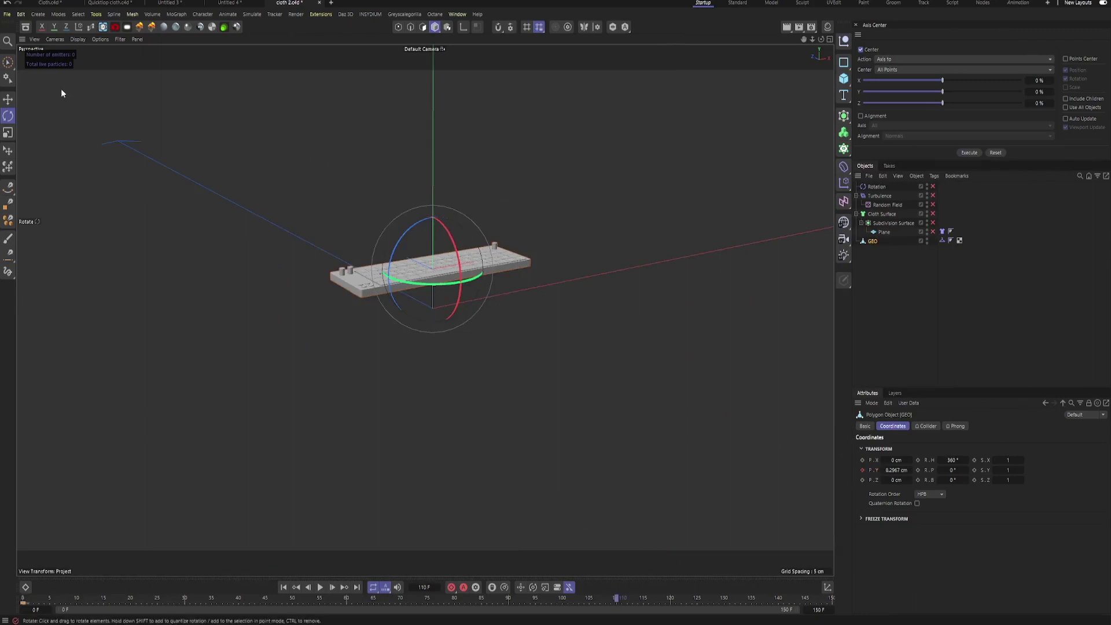
click(9, 100)
drag(432, 181, 432, 268)
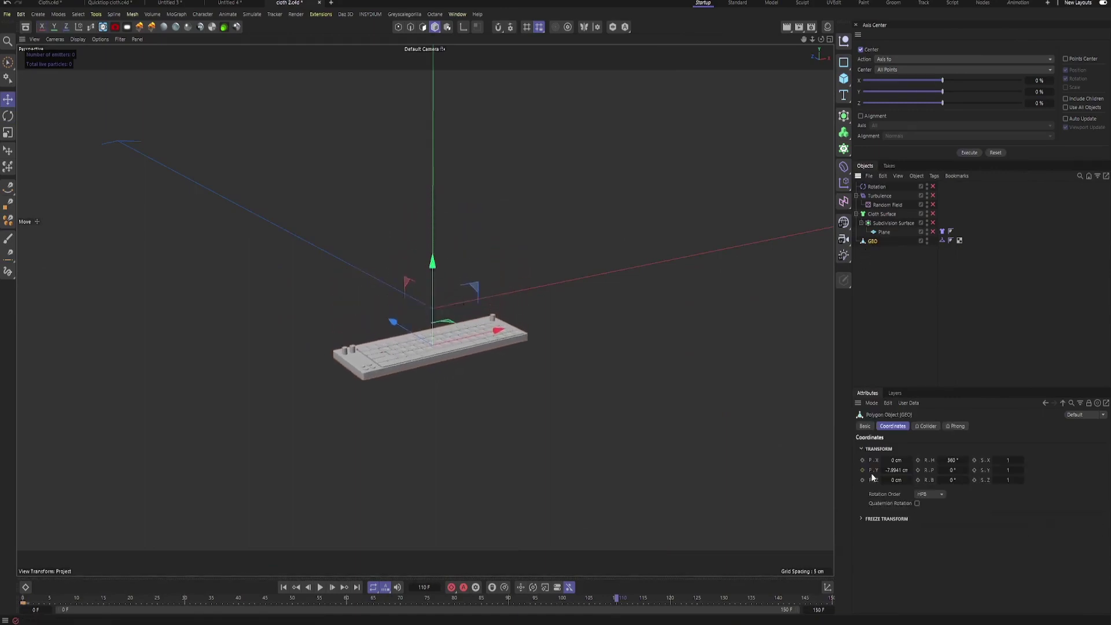
click(912, 264)
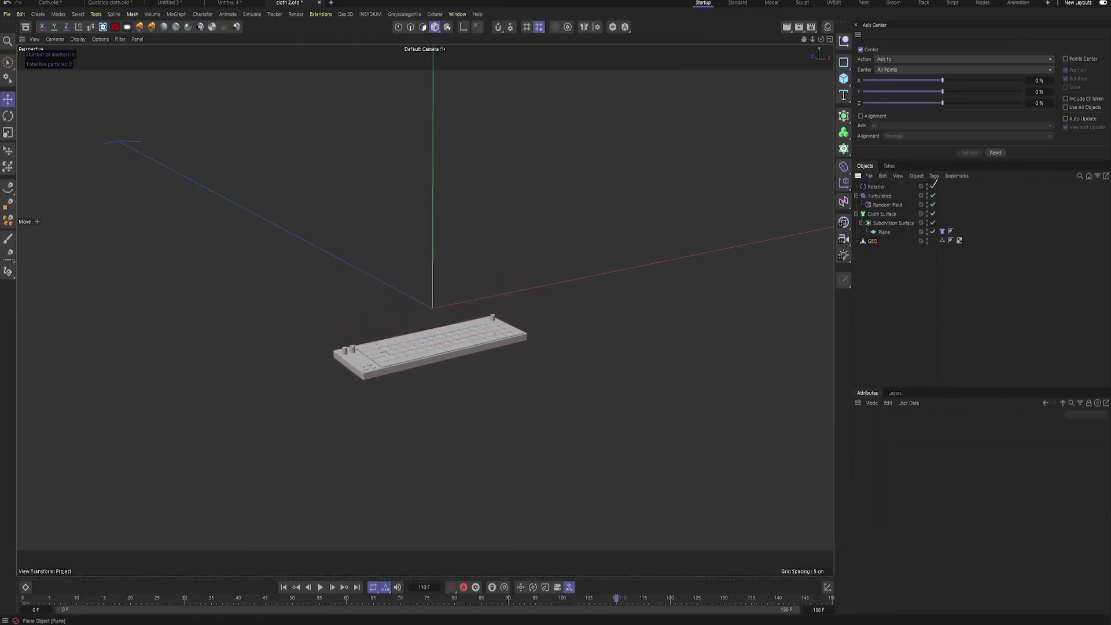
Re-enable the forces and Cloth Surface, disable Subdivision Surface, and rewind to frame 0
drag(935, 183, 934, 187)
click(934, 223)
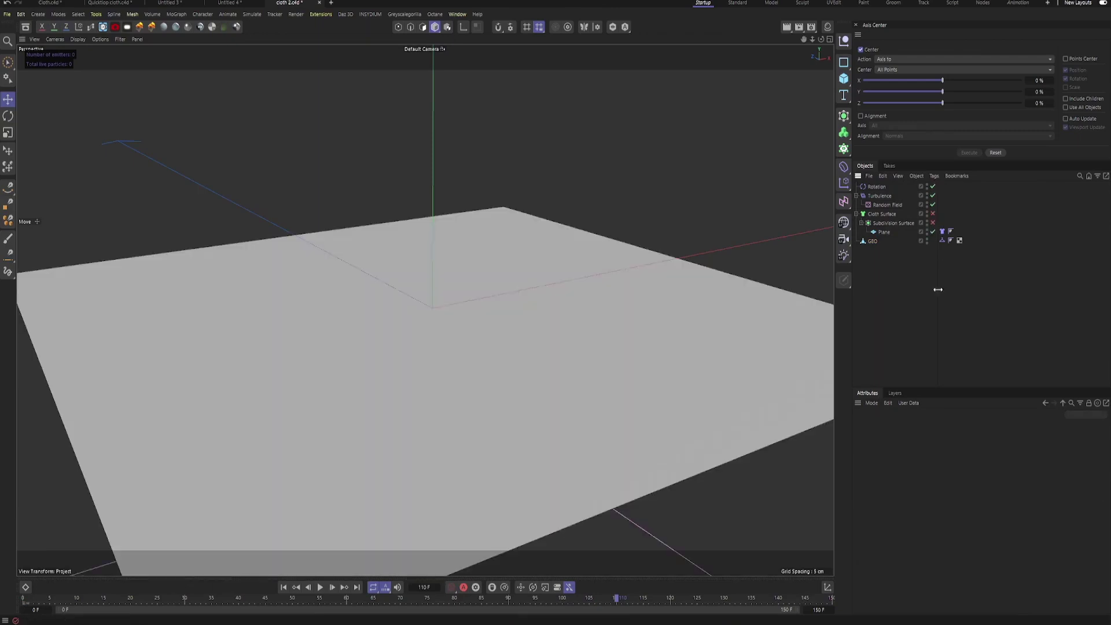
click(872, 242)
click(294, 588)
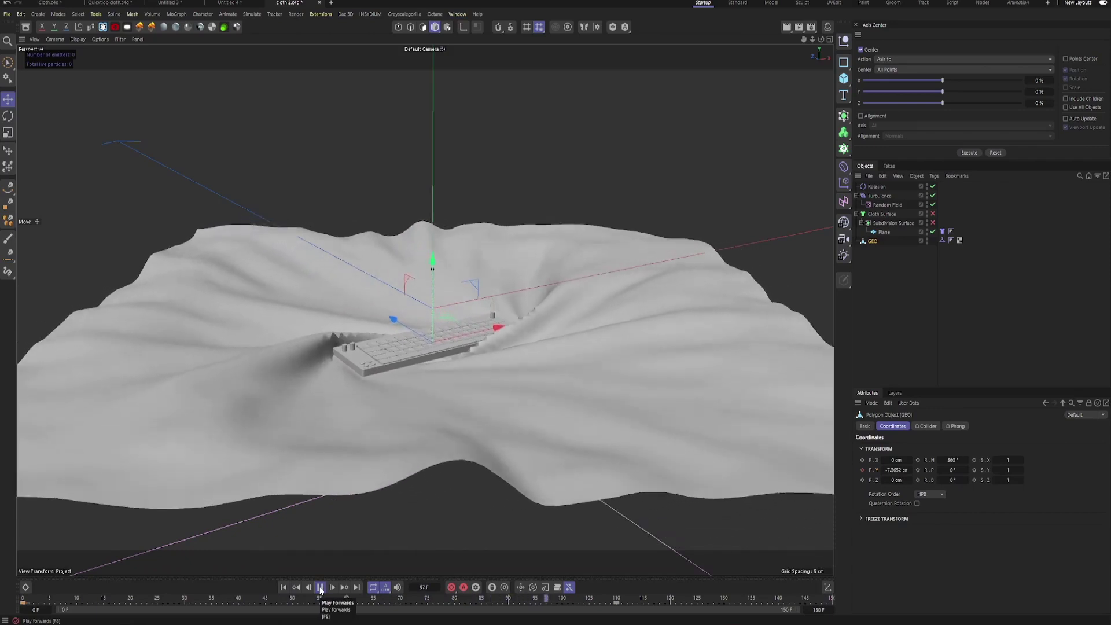
Stop playback and re-enable Subdivision Surface to smooth the twisted cloth
click(321, 588)
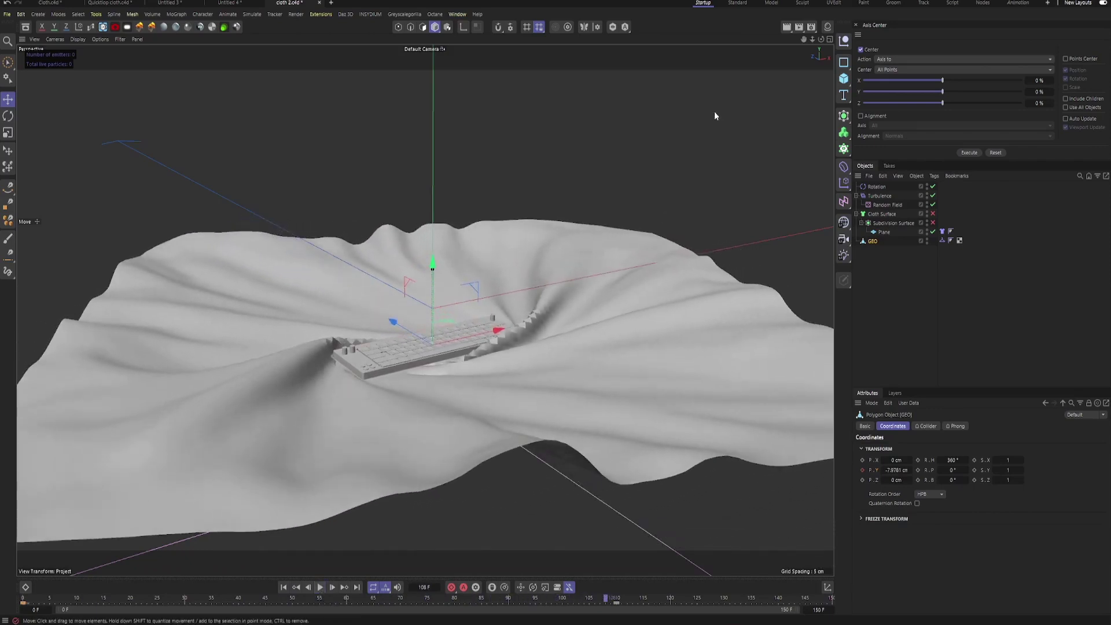
alt+drag(433, 290, 436, 441)
alt+right_drag(436, 442, 552, 311)
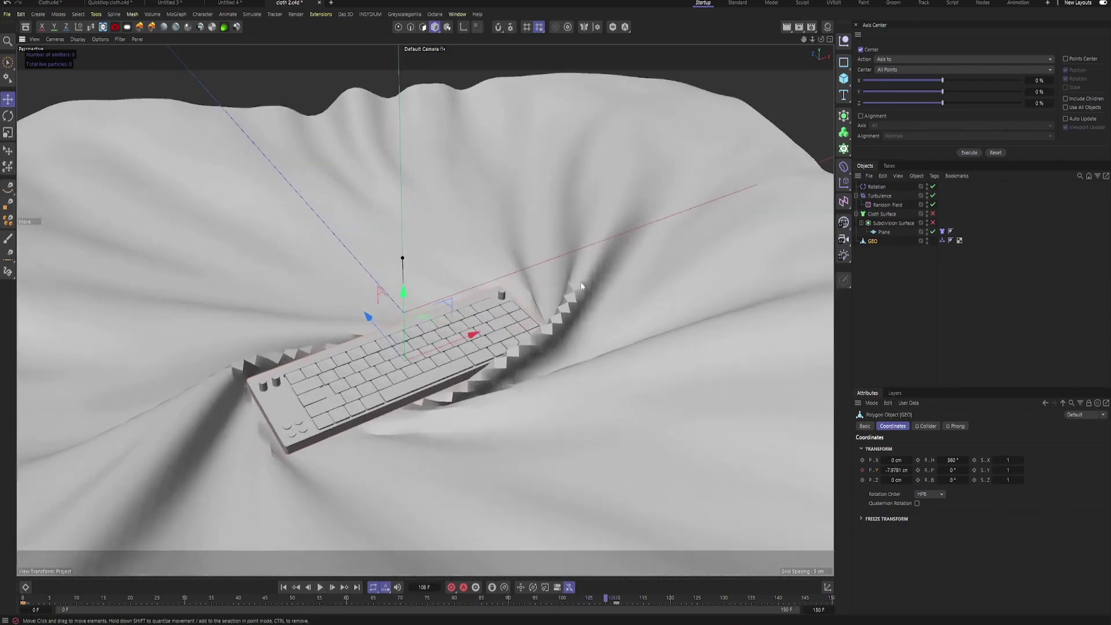
click(937, 260)
click(933, 224)
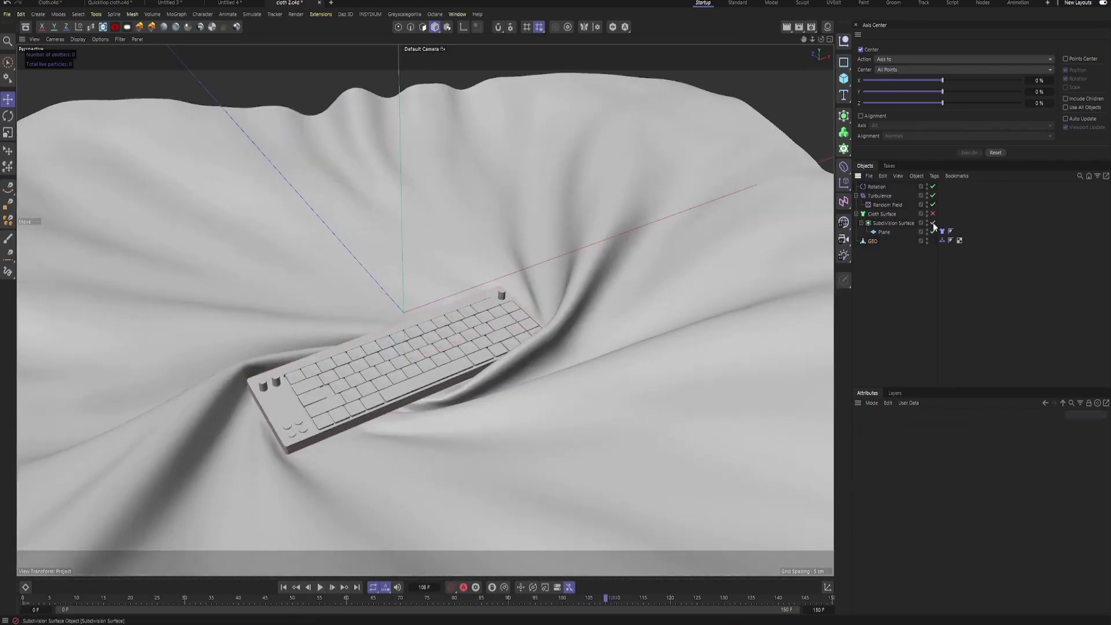
Enable Cloth Surface and set its thickness to about 1 cm, then slightly reduce it
drag(804, 39, 817, 2)
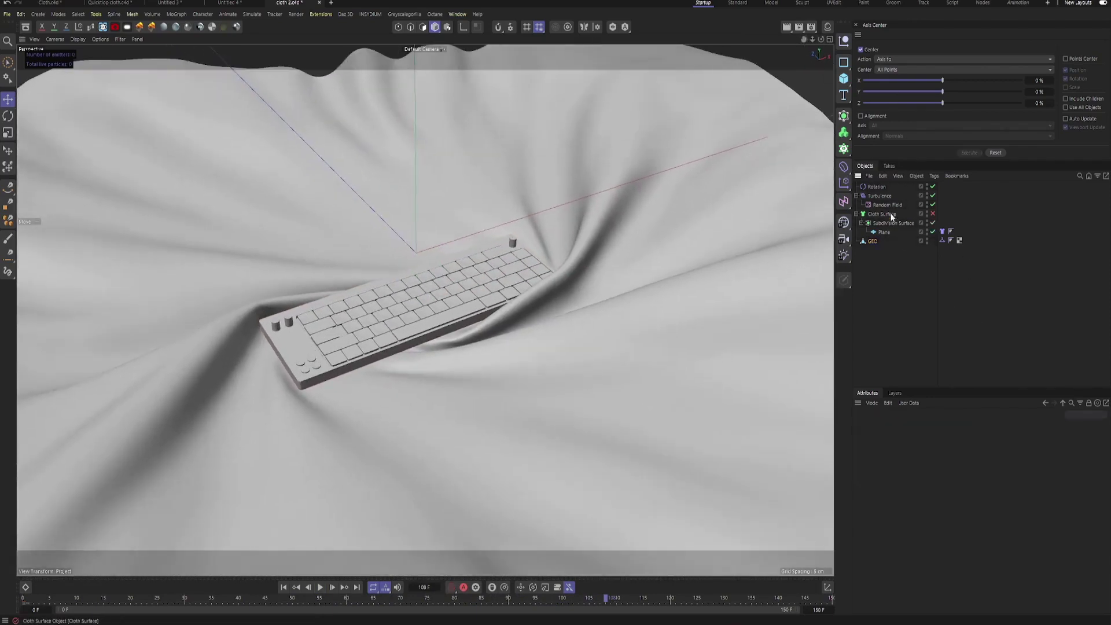
click(943, 215)
click(933, 215)
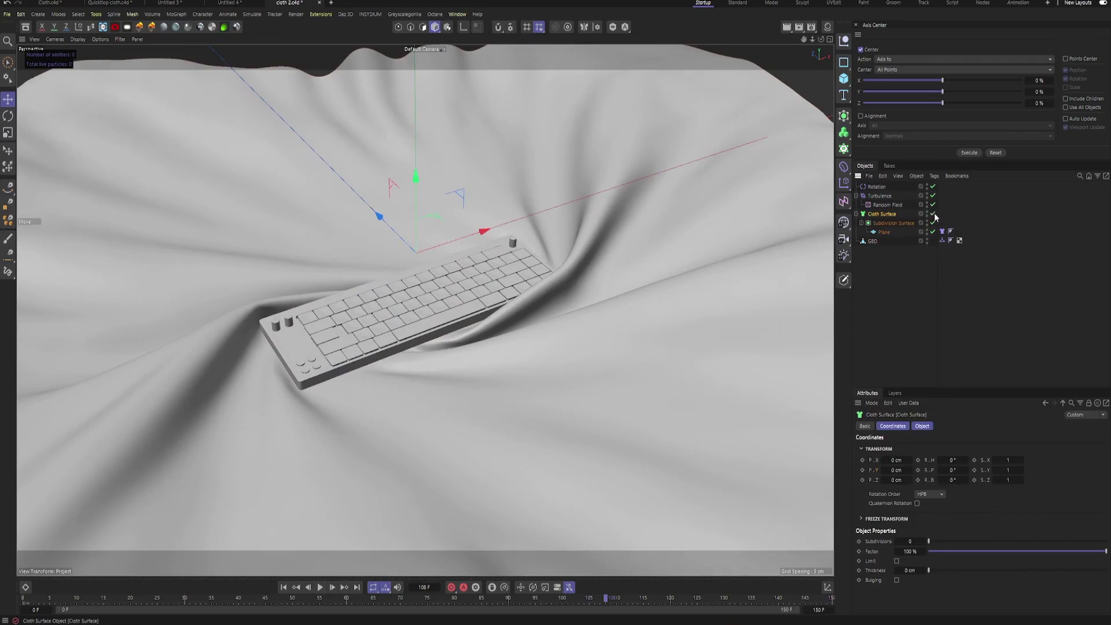
click(921, 426)
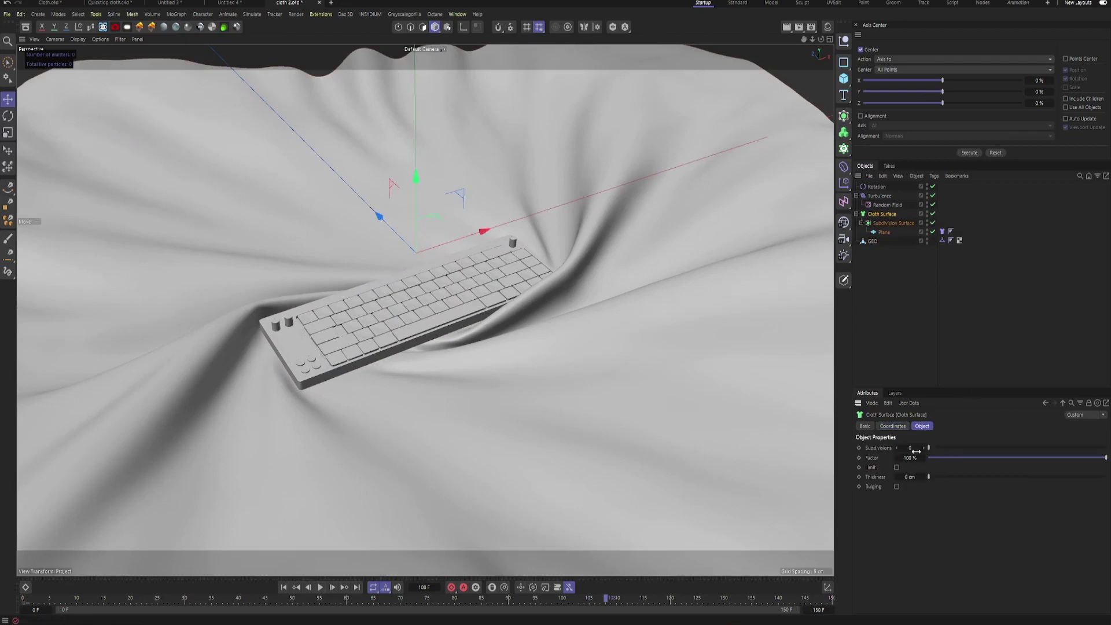
text(1)
key(Return)
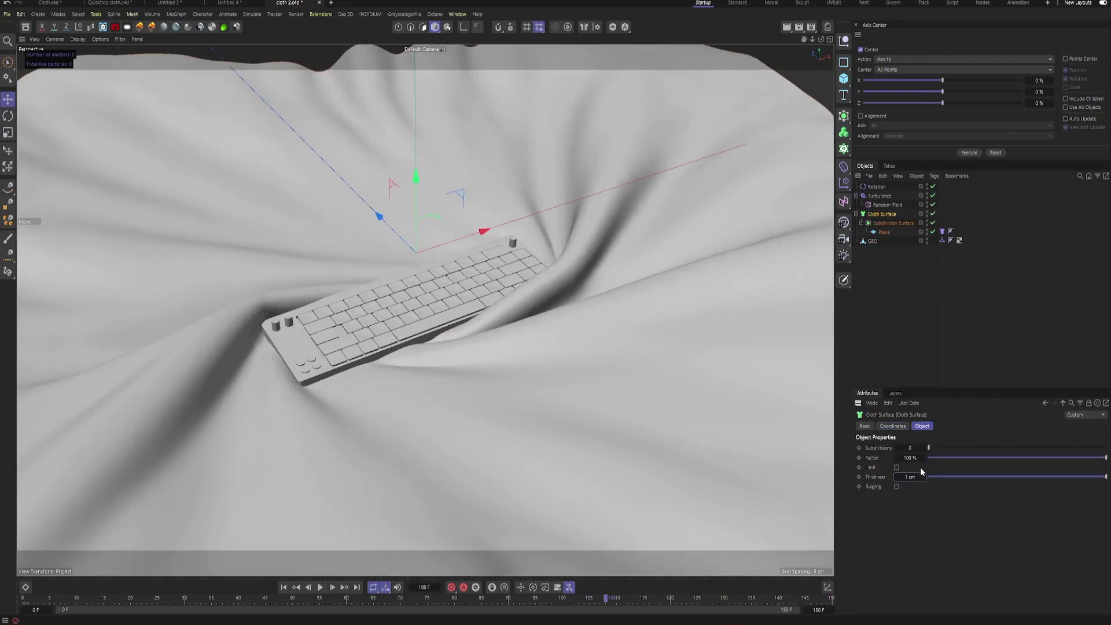
drag(906, 477, 905, 477)
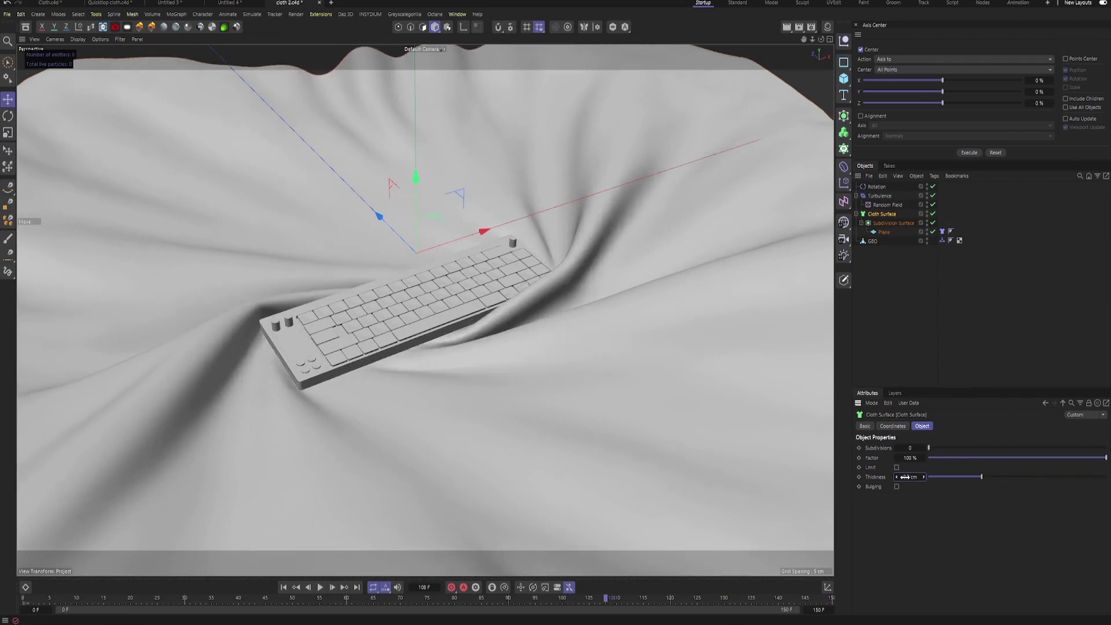
Orbit and zoom to inspect the thickened cloth from side and top-down views
click(947, 350)
alt+right_drag(718, 165, 631, 166)
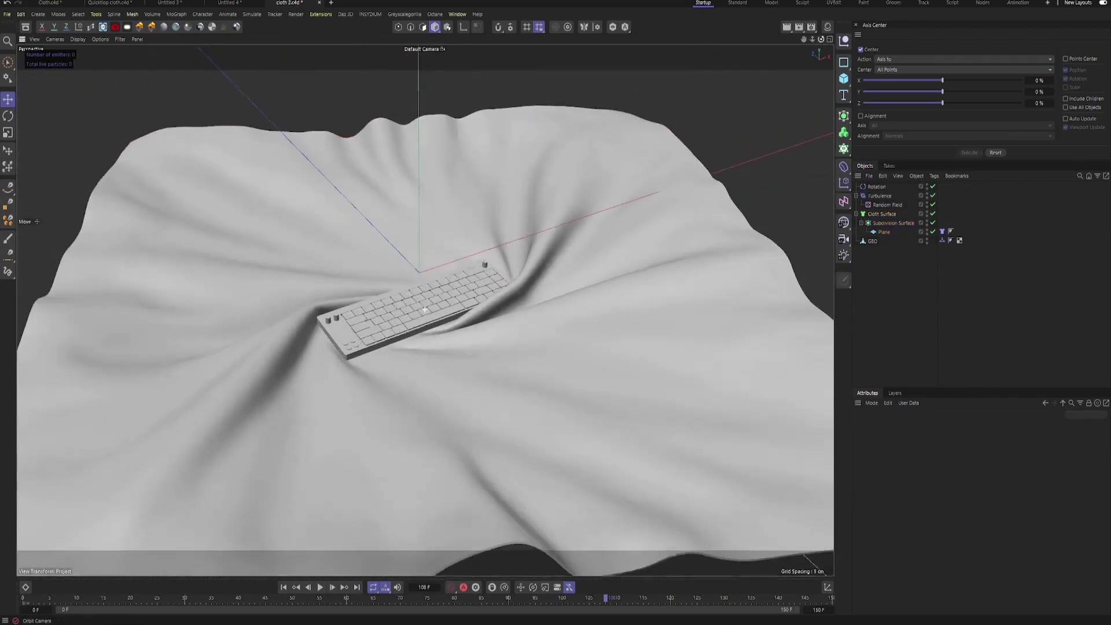
alt+drag(718, 165, 716, 87)
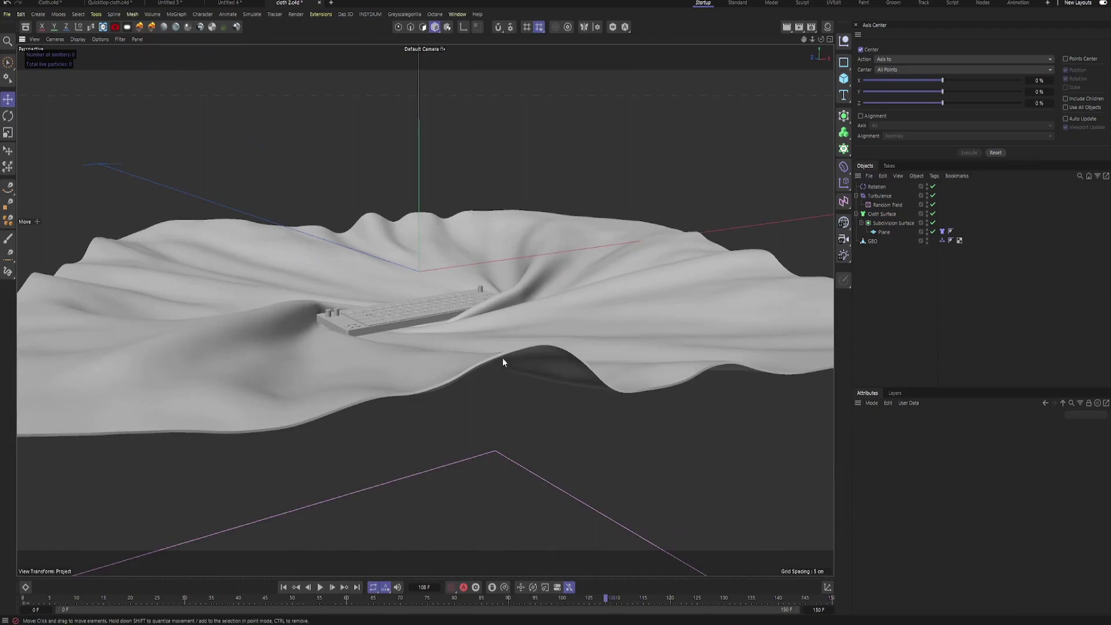
drag(828, 40, 373, 304)
scroll(373, 304, up, 2)
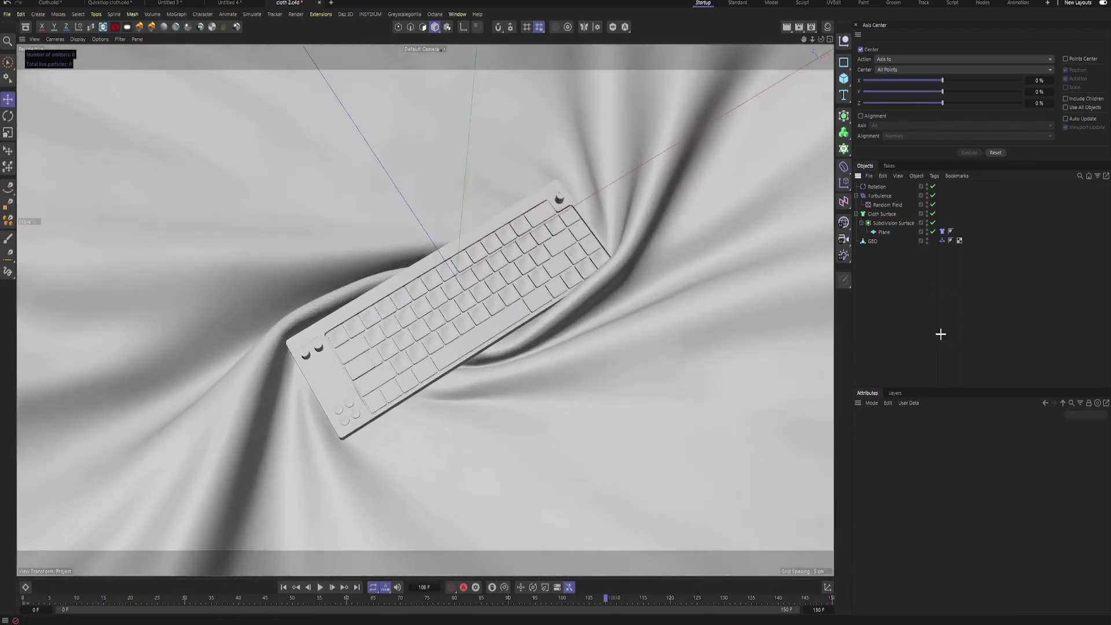